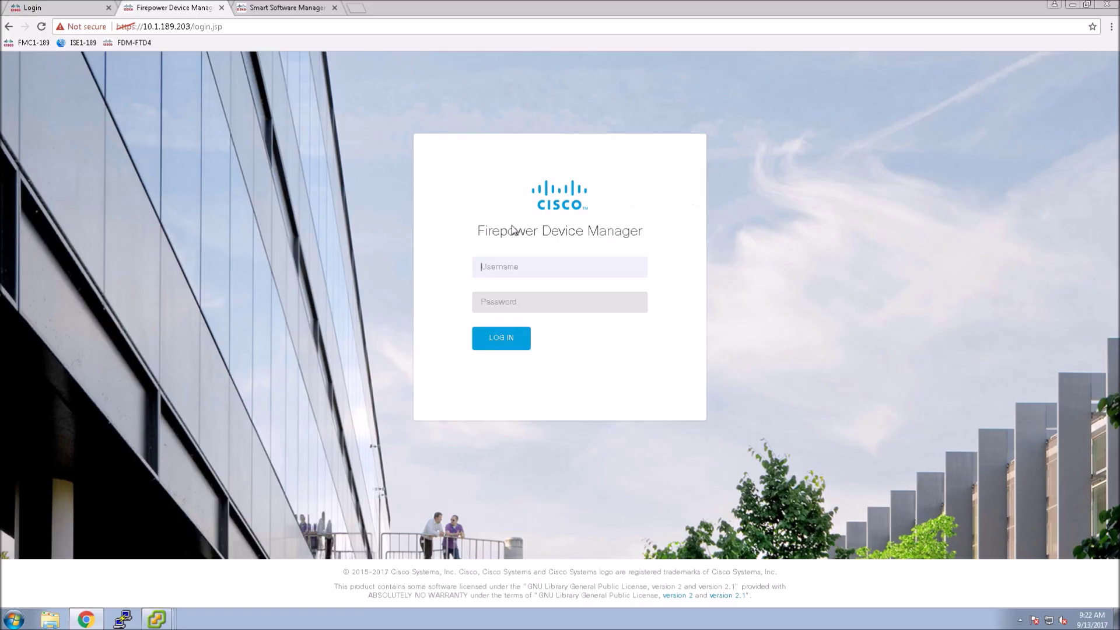
- Log in to Firepower Device Manager with the admin username and its password
left_click(492, 268)
type("admin")
key("Tab")
type("Adm")
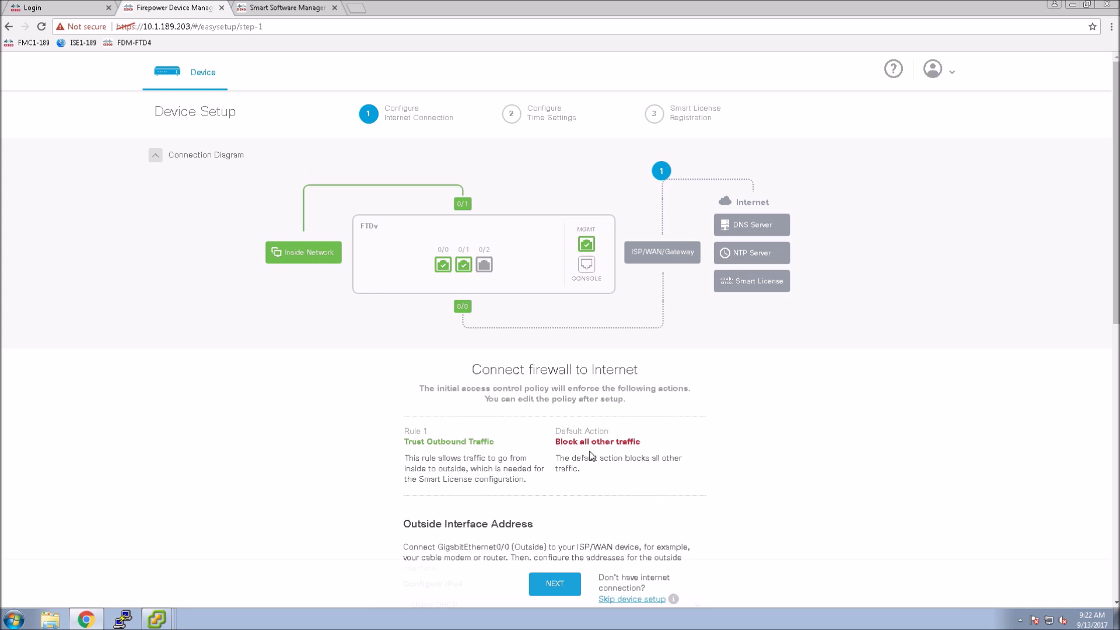
- Set the outside IPv4 manually to 10.1.253.164 with gateway 10.1.253.1
scroll(744, 429, "down", 3)
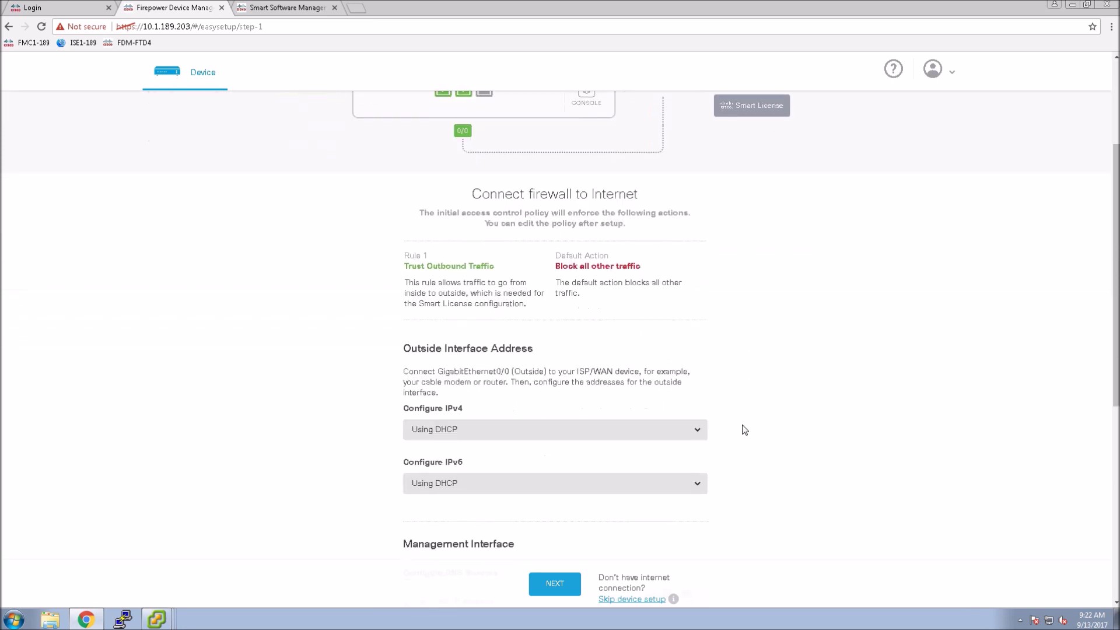
left_click(567, 439)
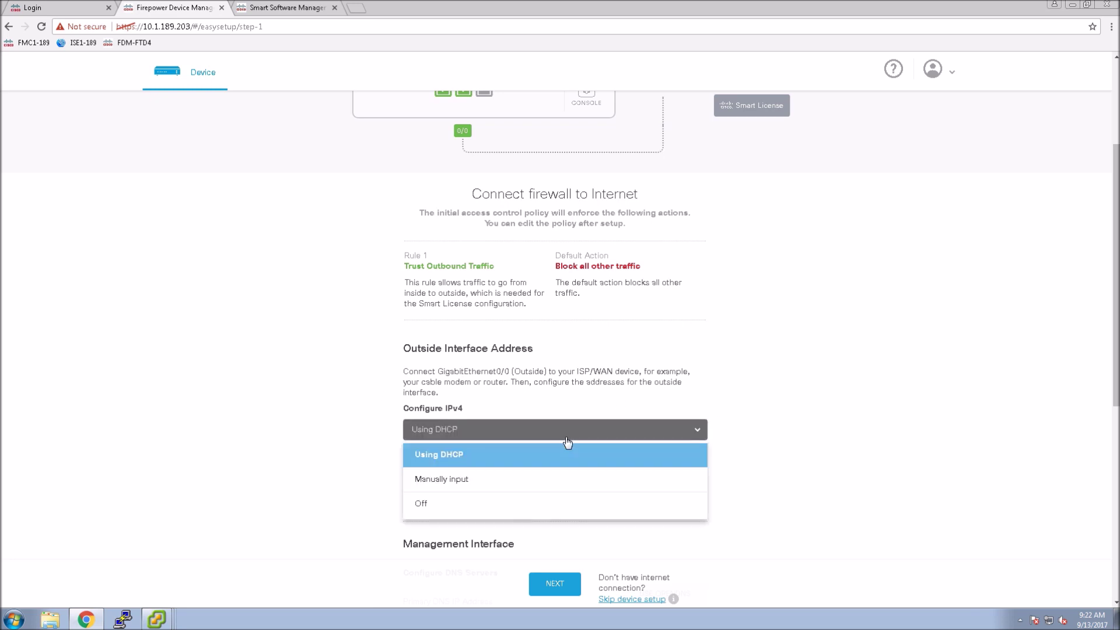
left_click(450, 482)
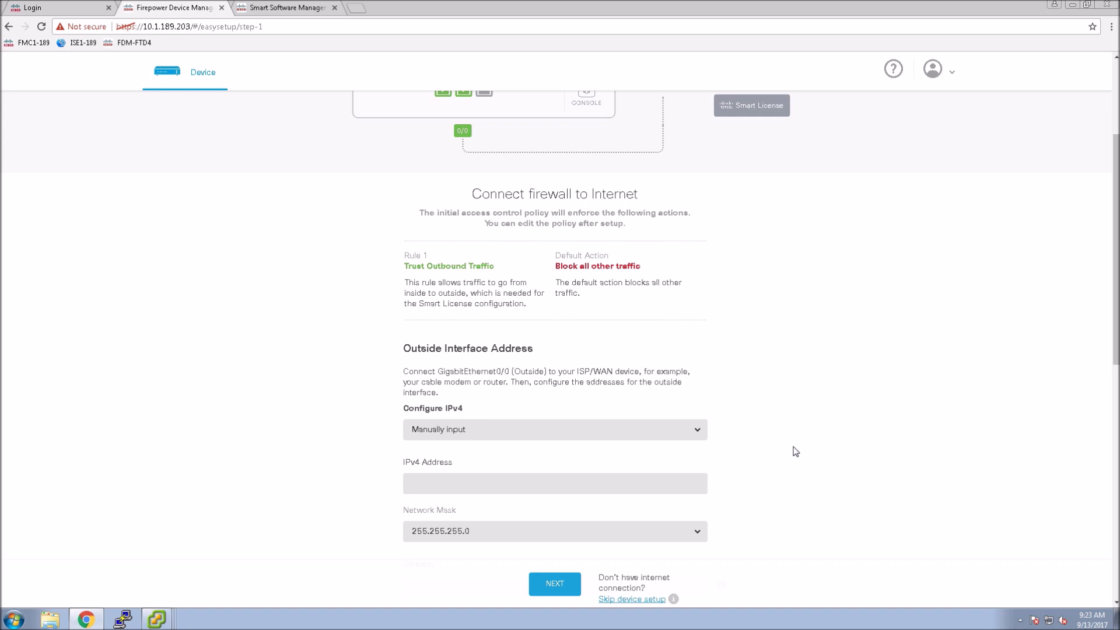
scroll(795, 451, "down", 1)
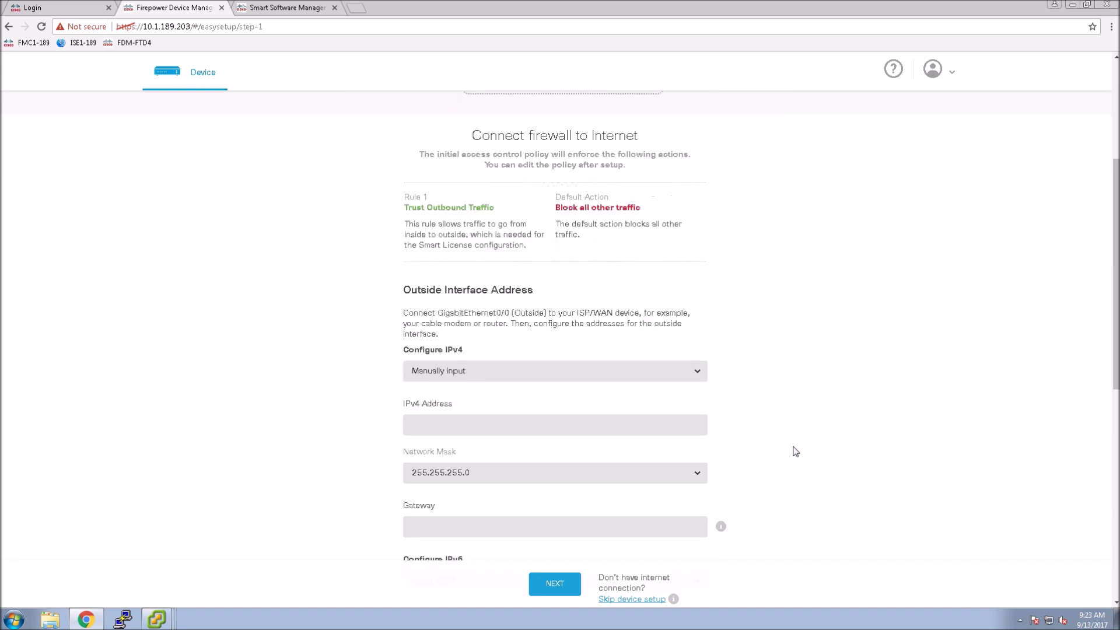
scroll(795, 451, "down", 1)
left_click(448, 367)
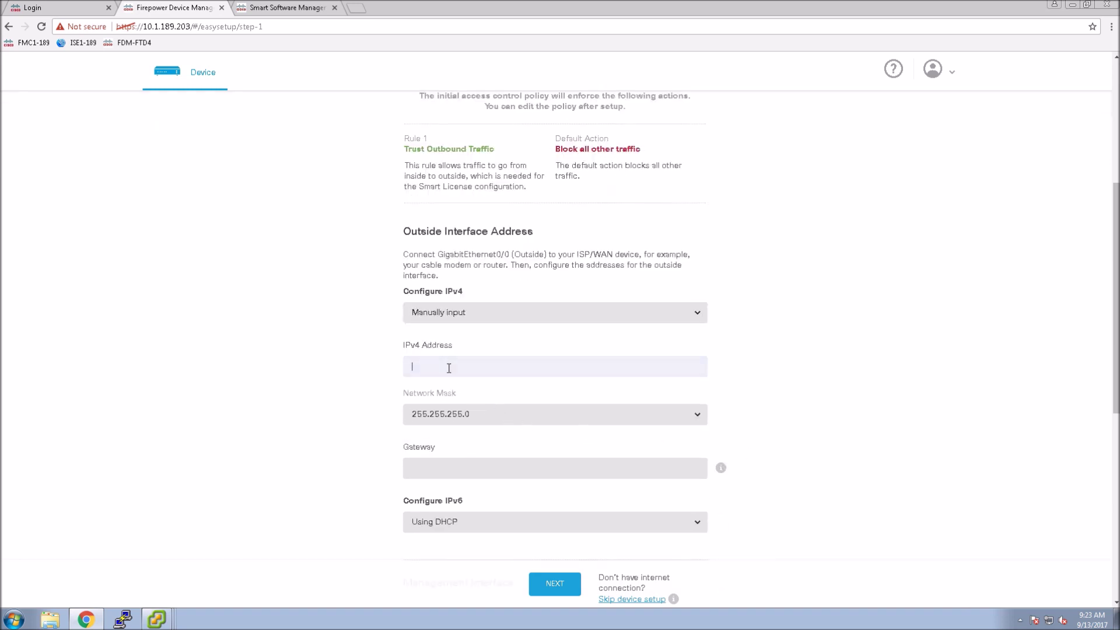
type("10.1.253.164")
left_click(437, 464)
type("10.1.")
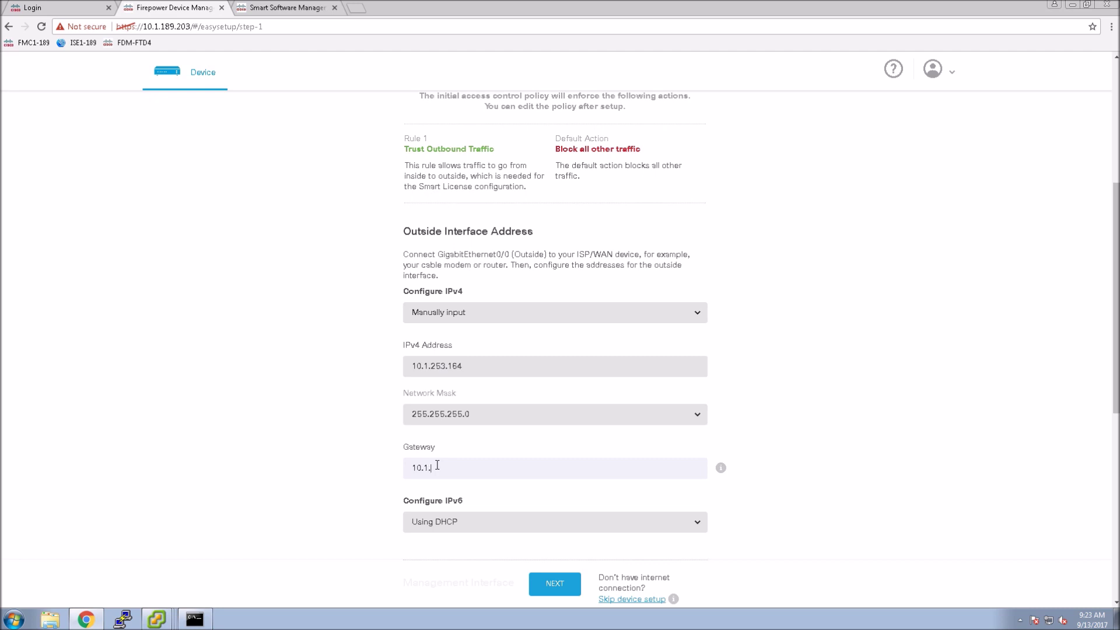
type("253.1")
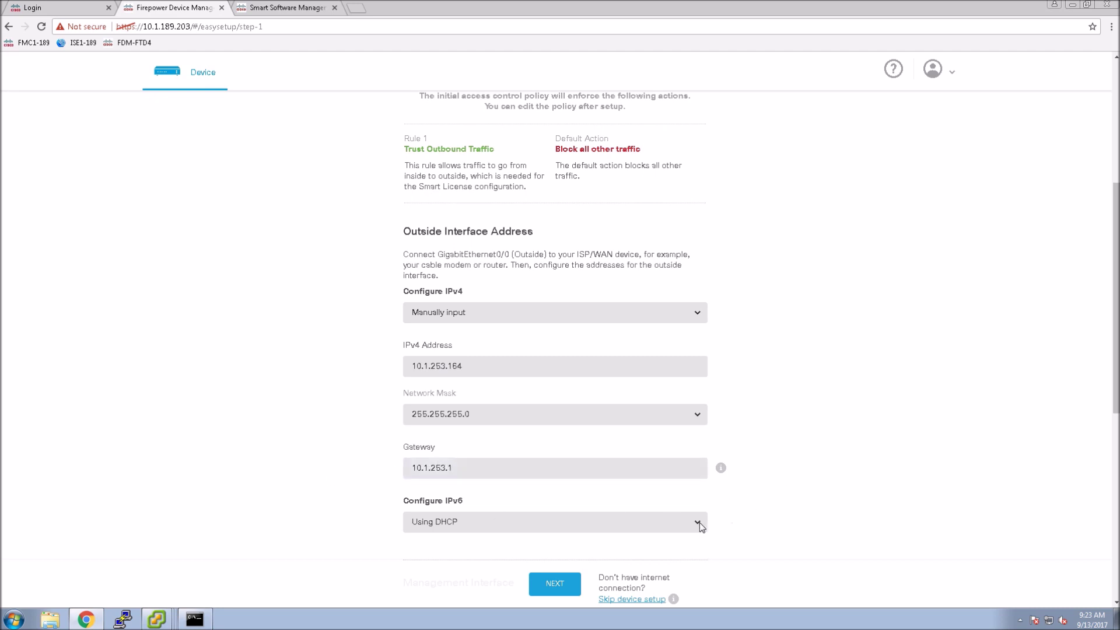
- Turn IPv6 off for the outside interface and save the internet connection settings
left_click(701, 526)
left_click(442, 595)
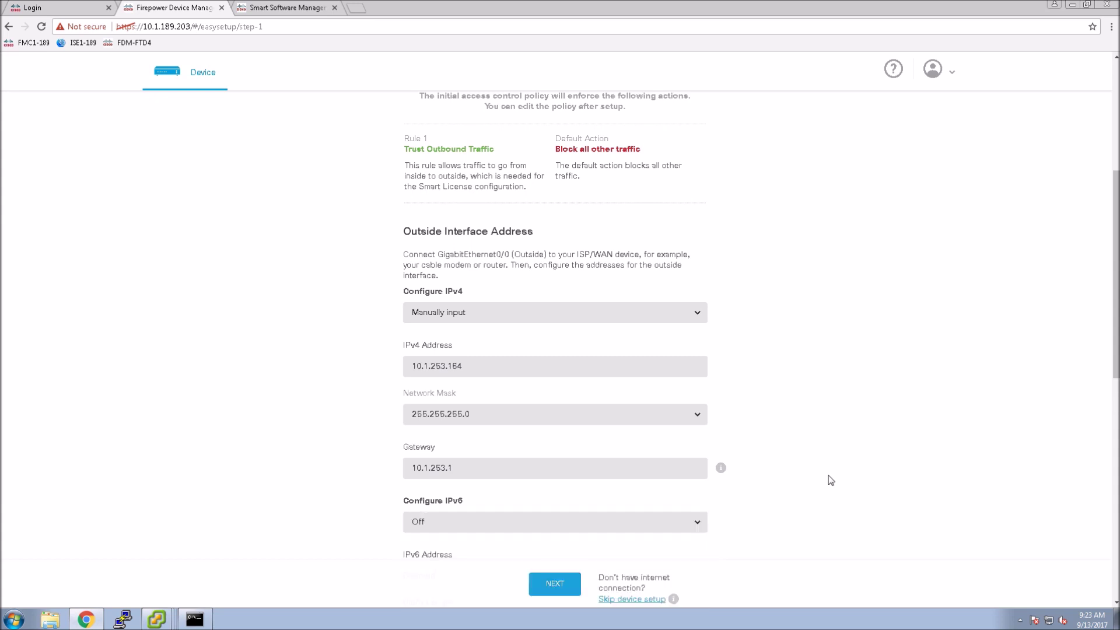
scroll(831, 479, "down", 3)
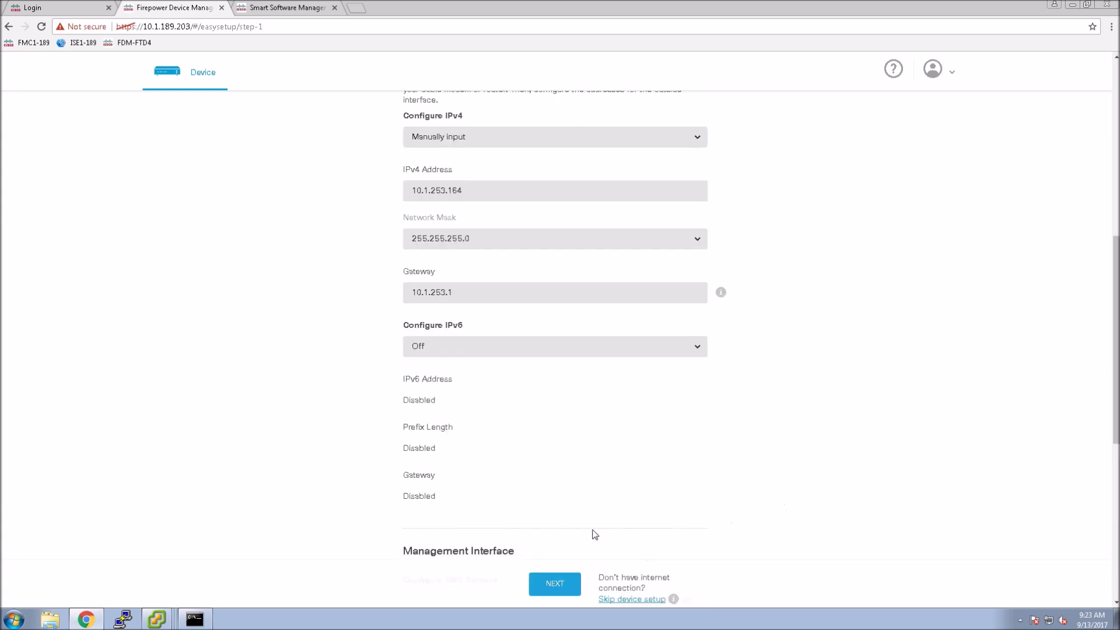
scroll(596, 534, "down", 2)
scroll(595, 534, "down", 1)
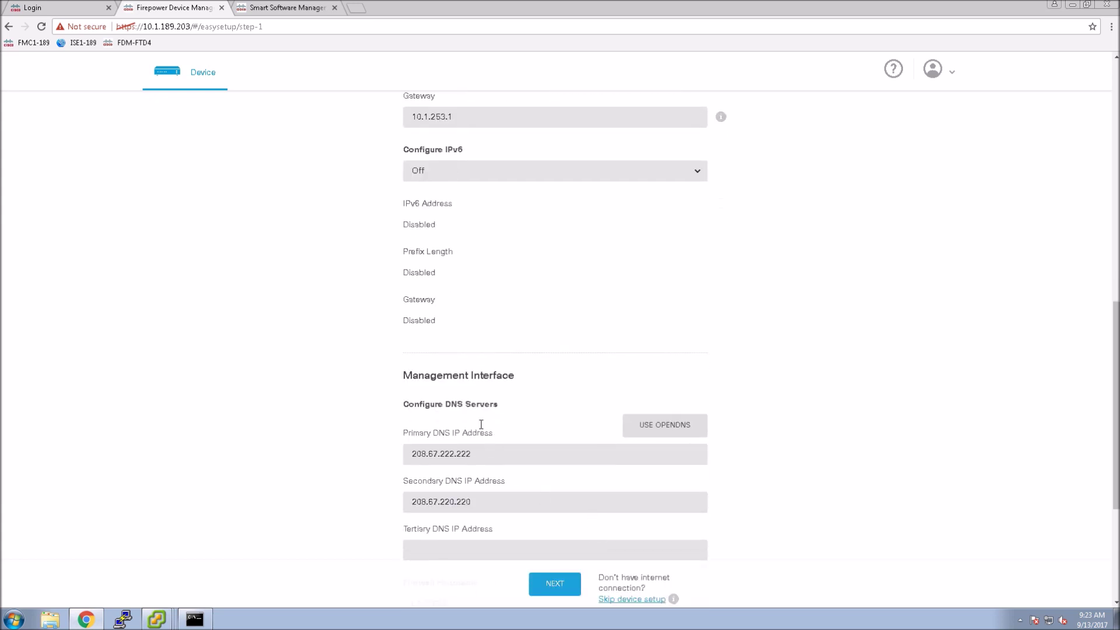
scroll(532, 521, "down", 3)
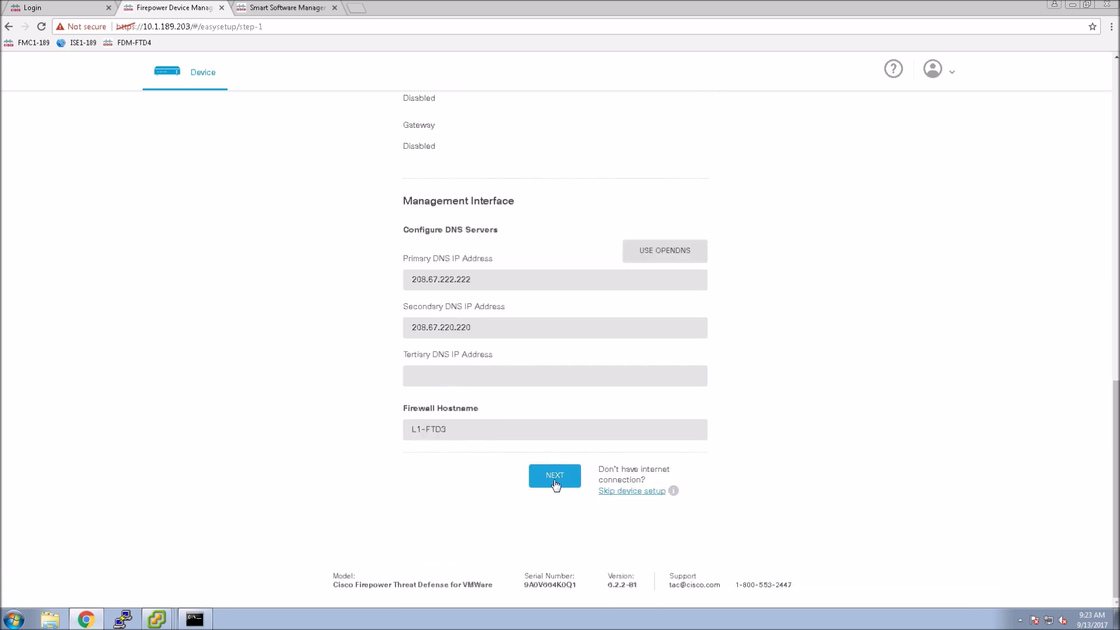
left_click(555, 483)
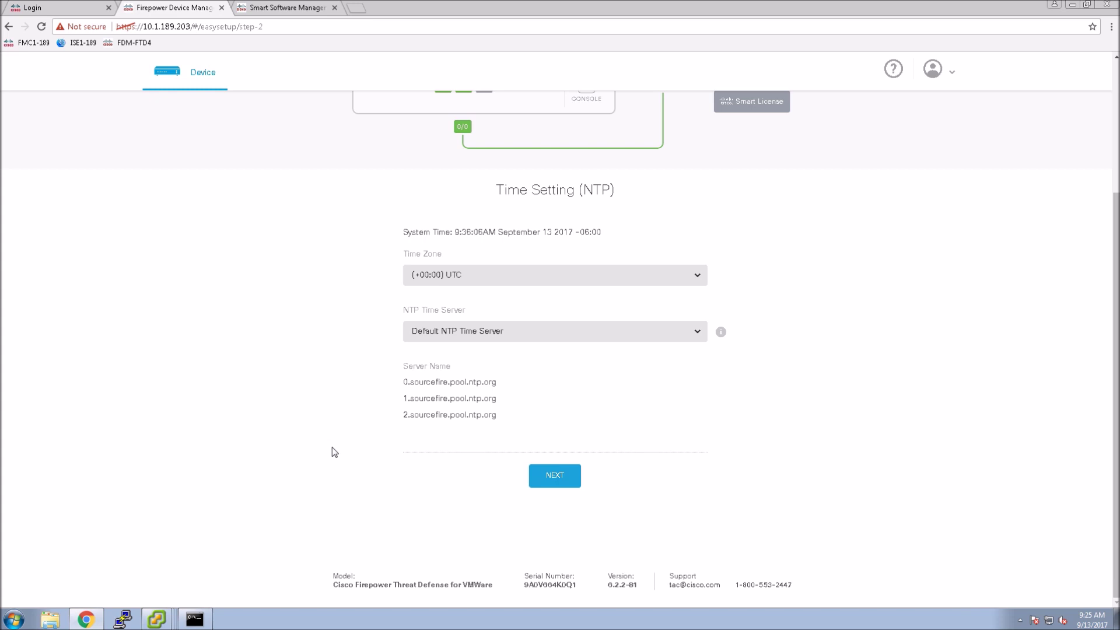
- Set the time zone to (-06:00) America/Denver and save the time settings
scroll(387, 387, "up", 2)
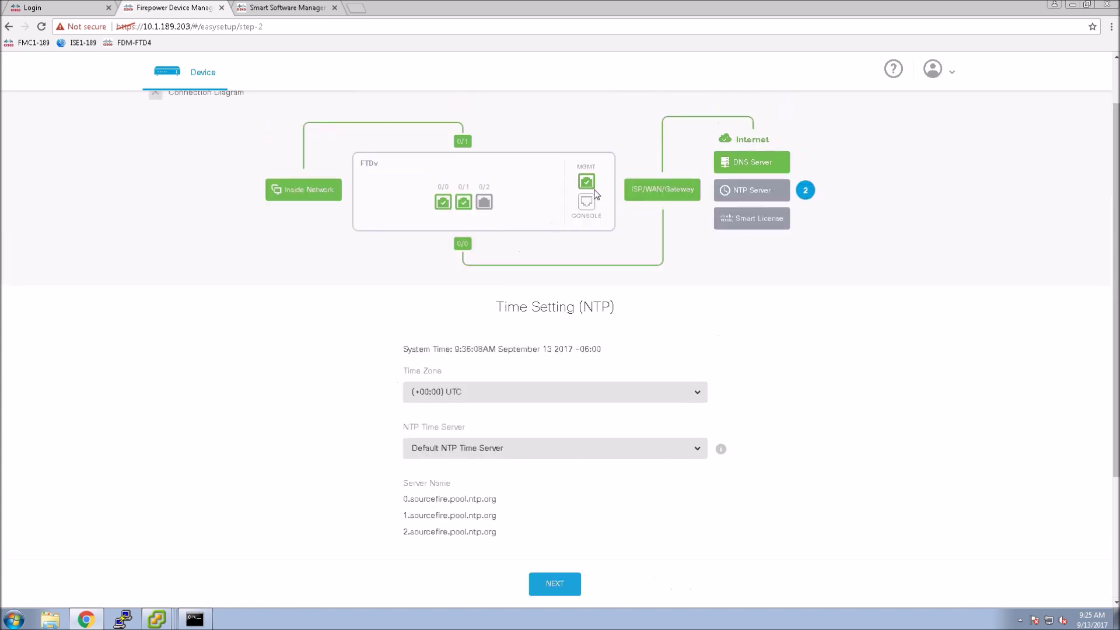
left_click(691, 398)
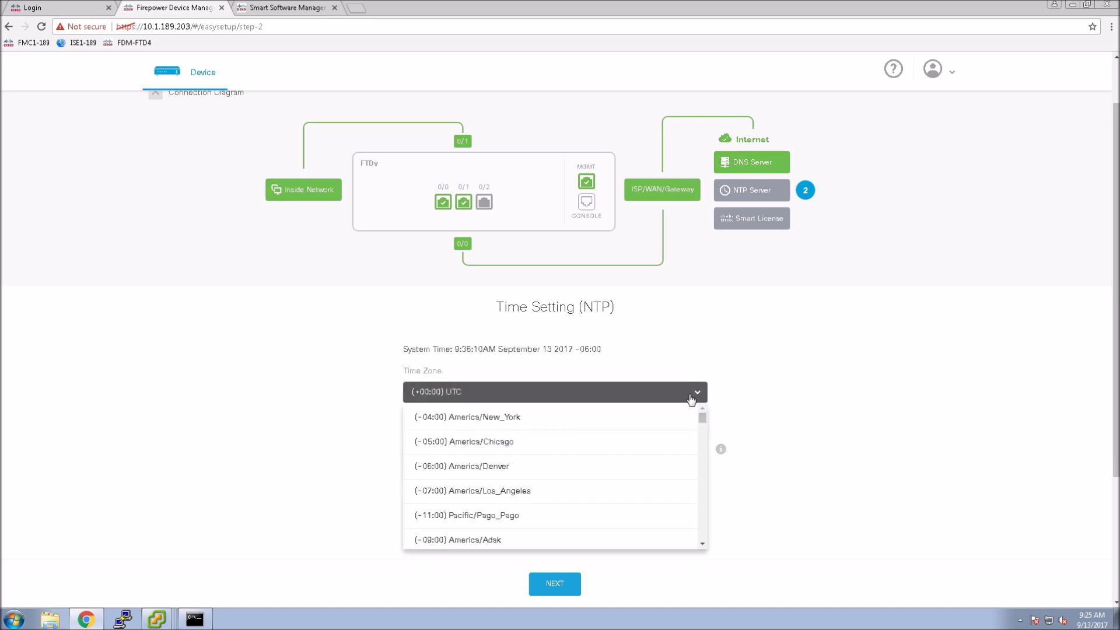
left_click(517, 474)
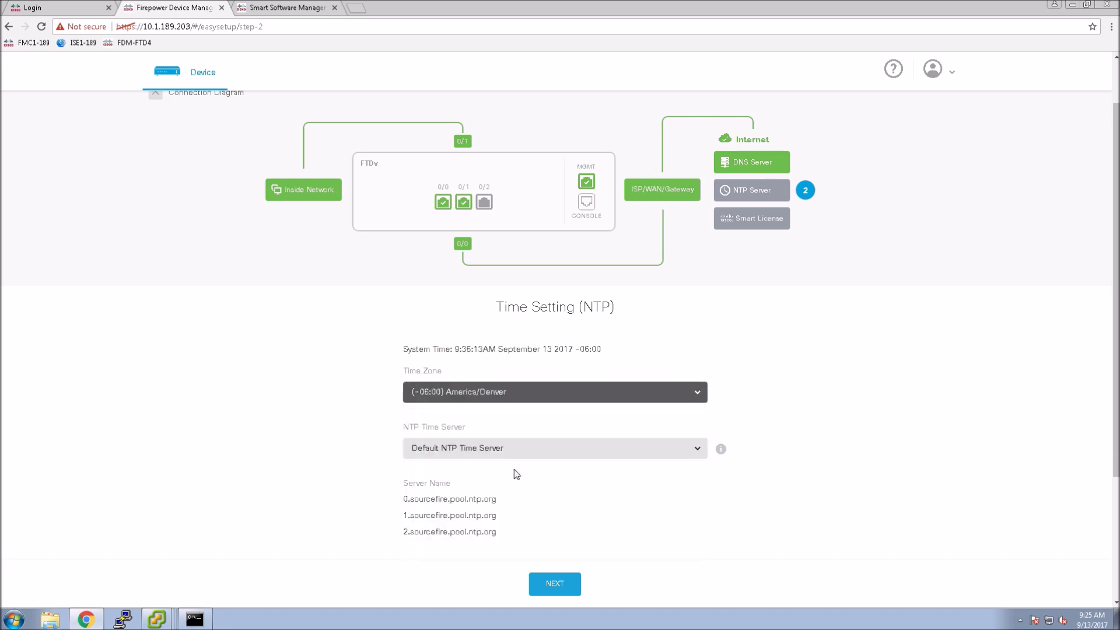
left_click(556, 584)
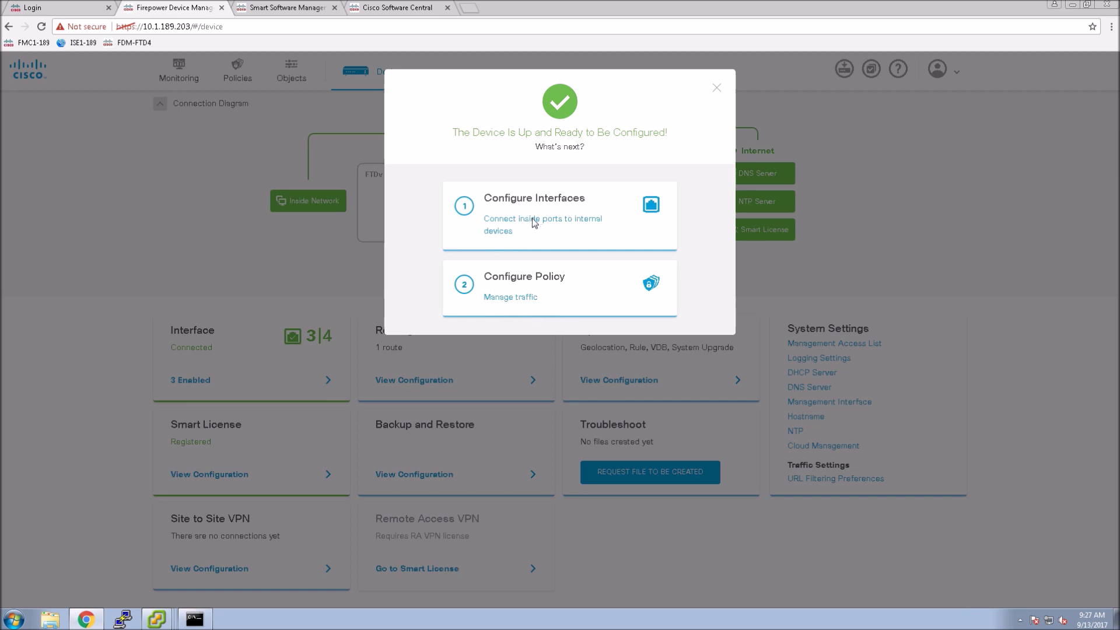
- Delete the existing inside-interface DHCP server from the DHCP Servers list
left_click(717, 89)
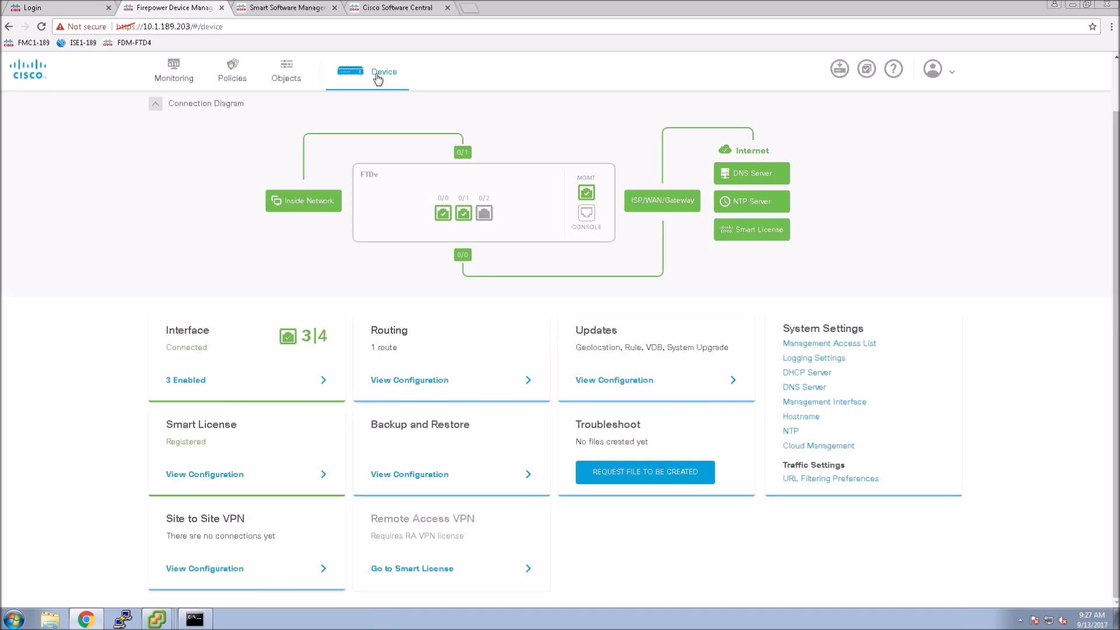
left_click(803, 372)
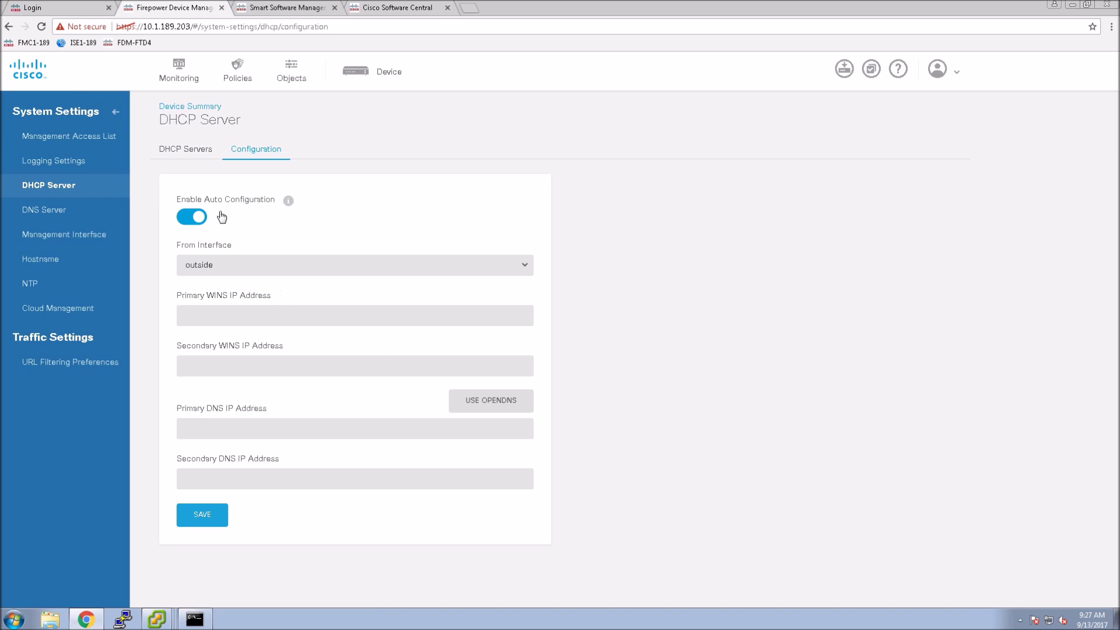
left_click(185, 150)
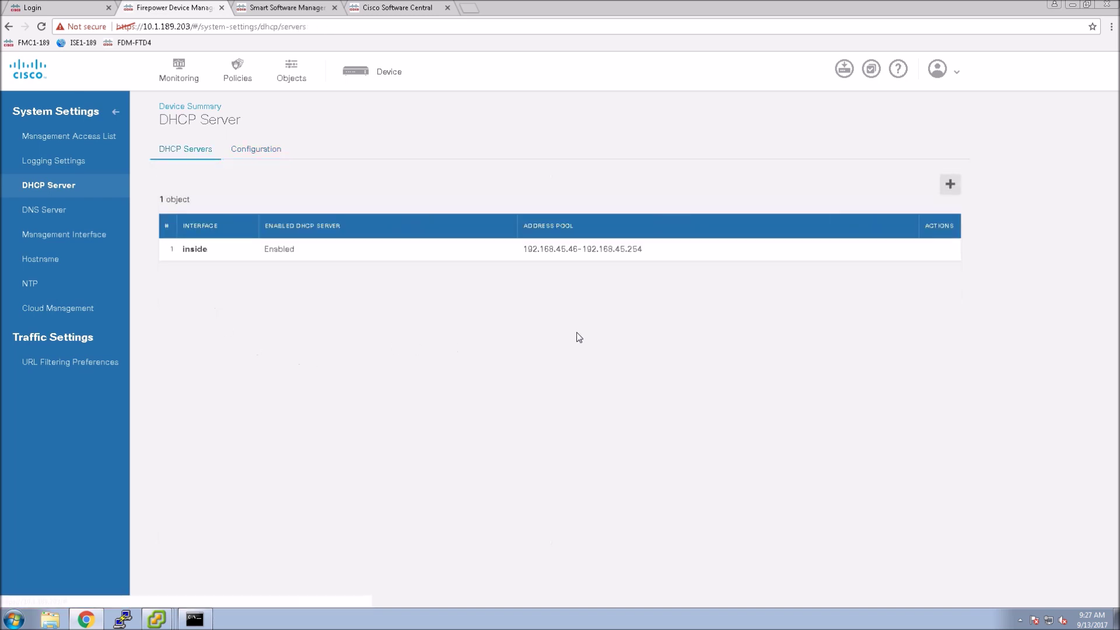
left_click(944, 251)
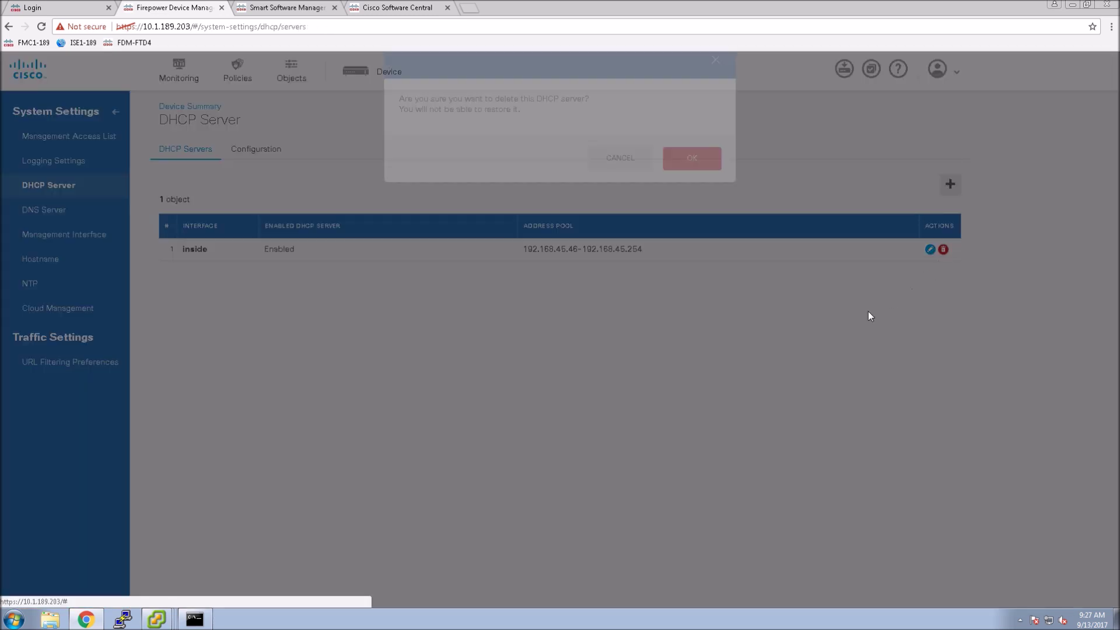
left_click(676, 194)
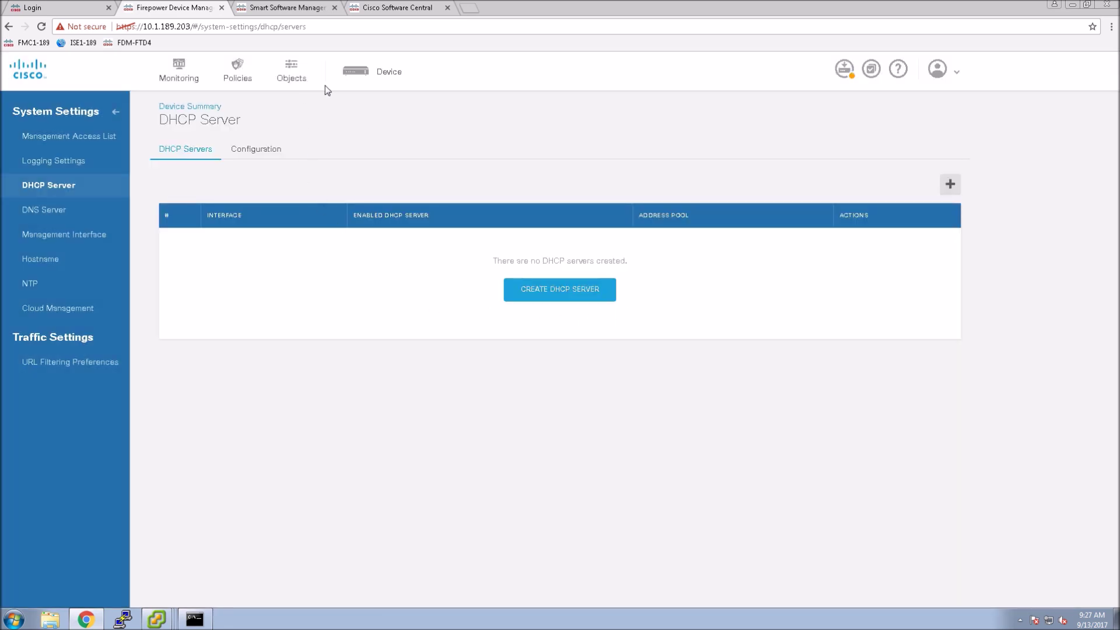
left_click(370, 79)
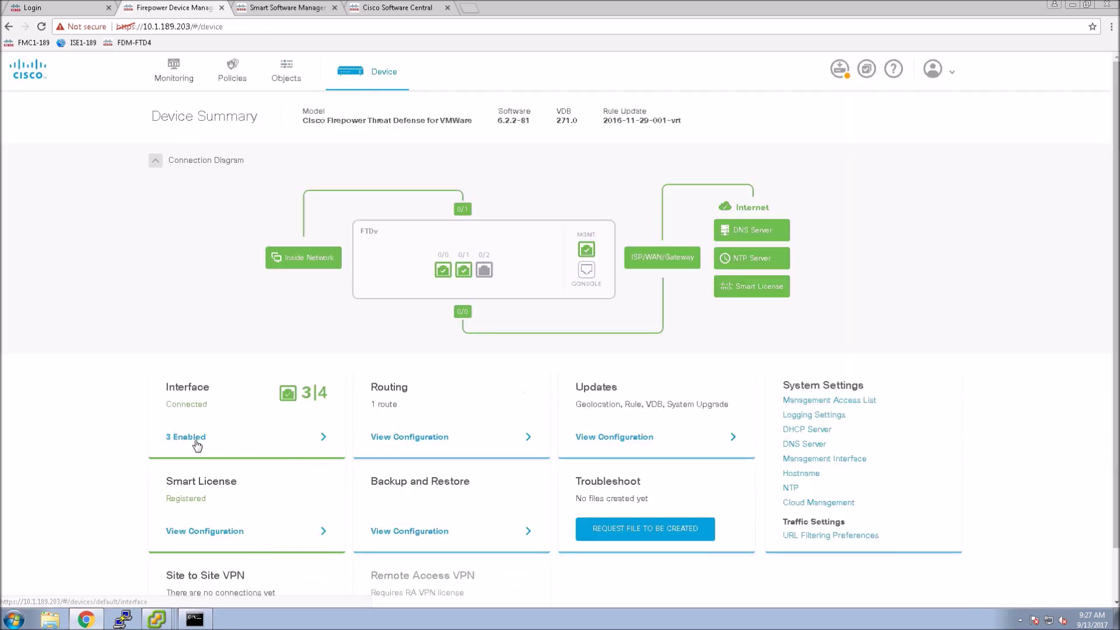
- Change the inside GigabitEthernet0/1 interface address to 10.1.186.1 and save it
left_click(207, 439)
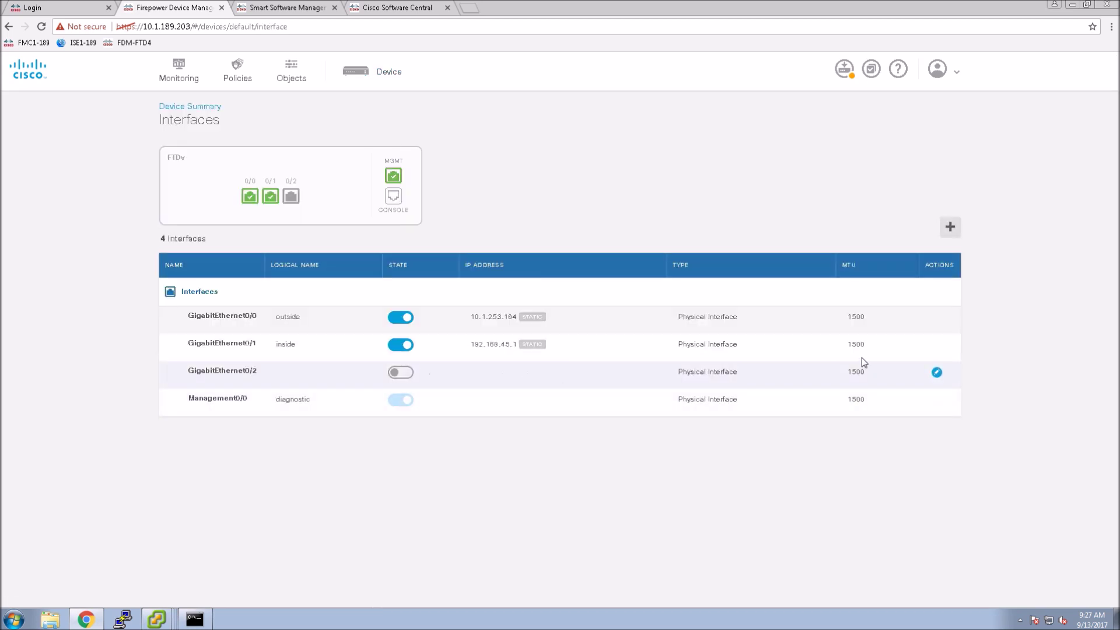
left_click(936, 345)
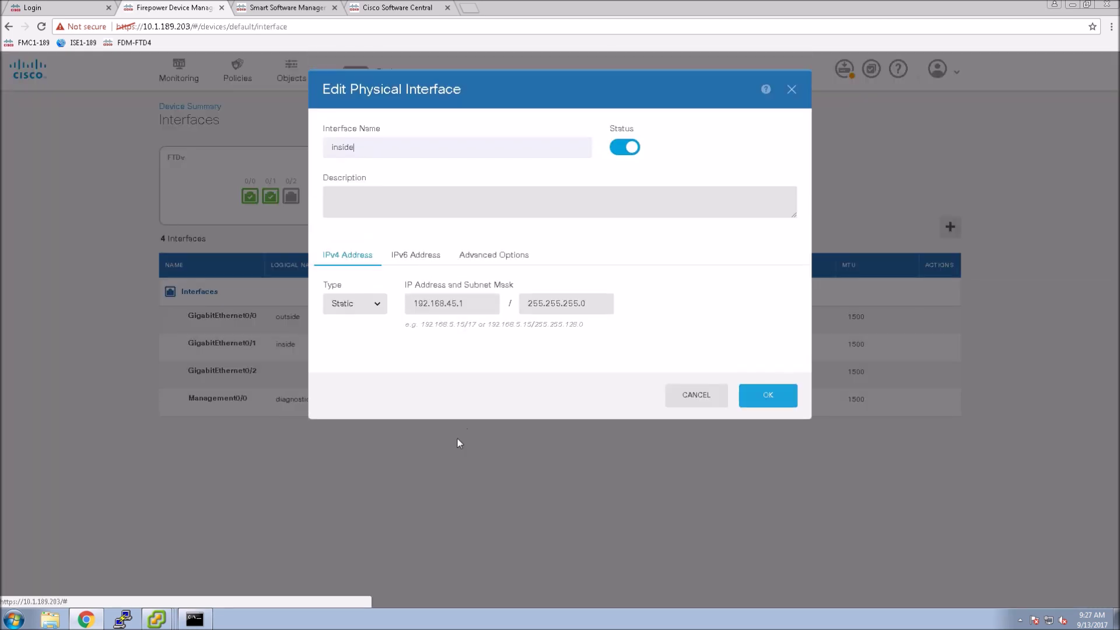
left_click_drag(473, 305, 310, 305)
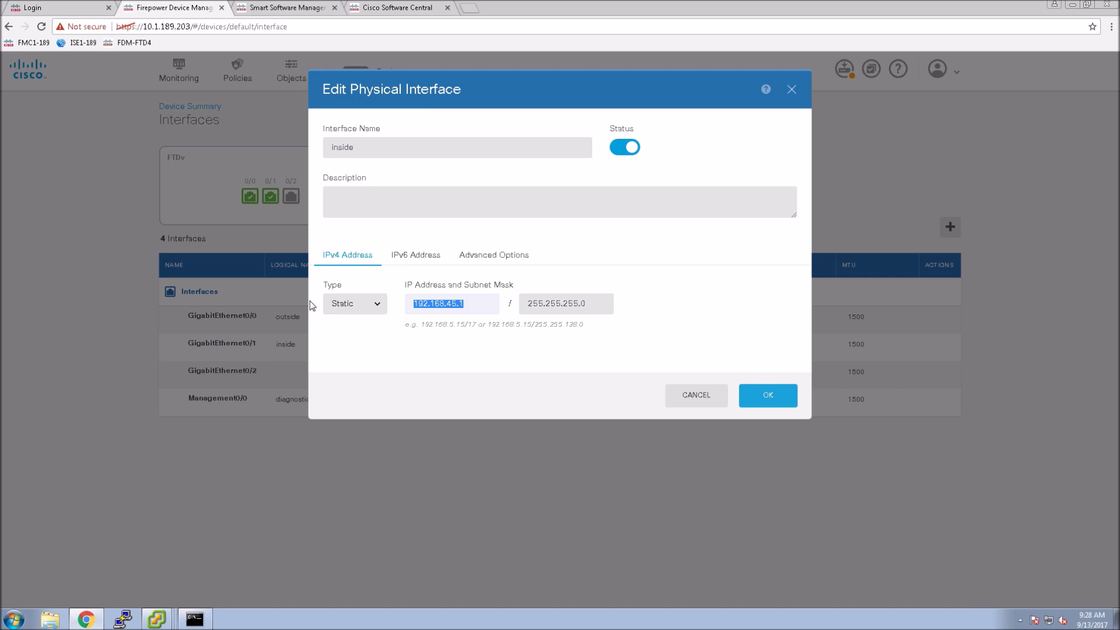
type("10.1.186")
left_click(769, 396)
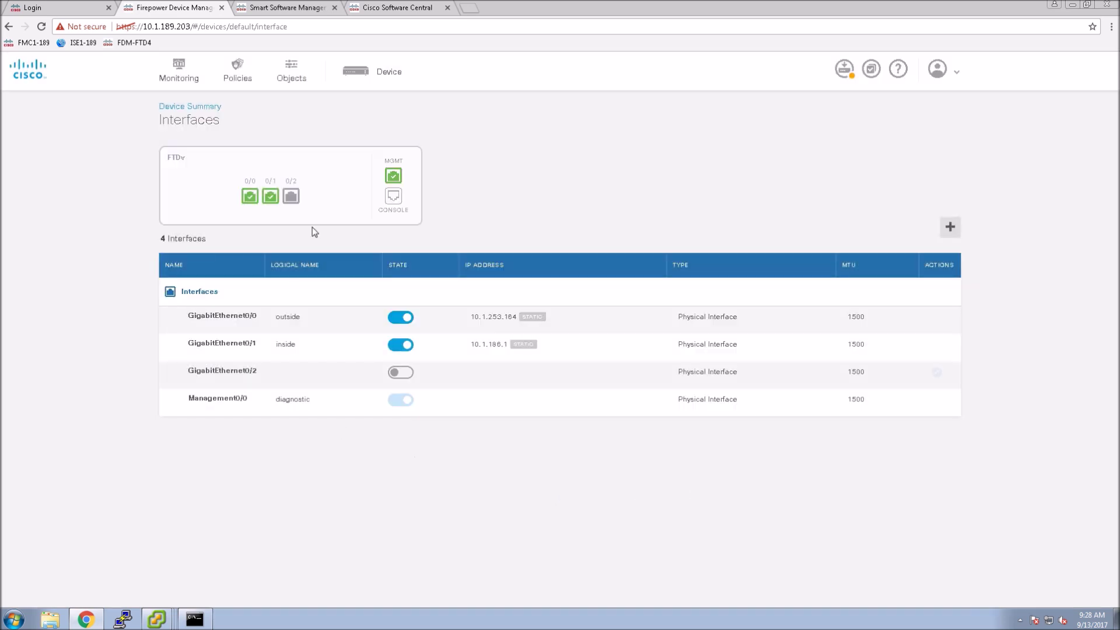
left_click(376, 72)
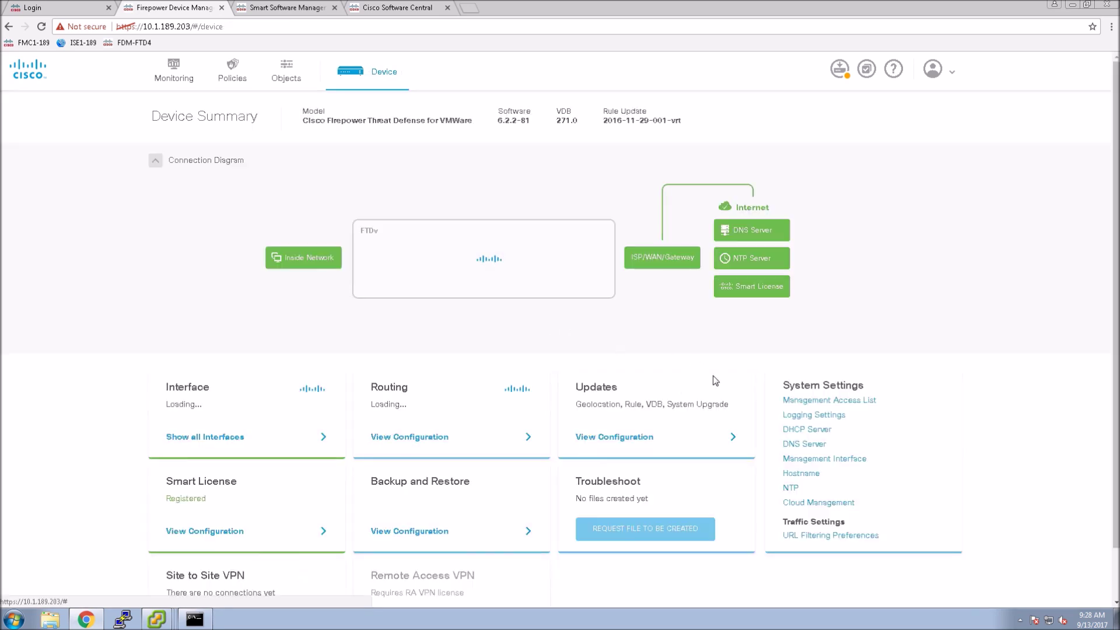
- Create an enabled DHCP server on the inside interface with pool 10.1.186.50–10.1.186.60
left_click(807, 429)
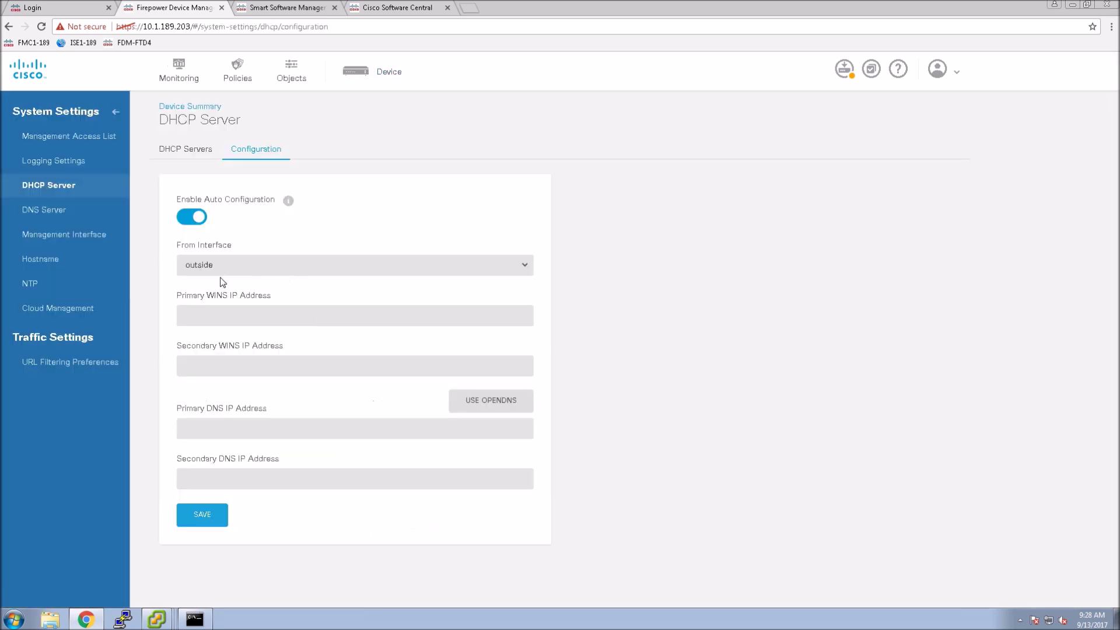
left_click(186, 150)
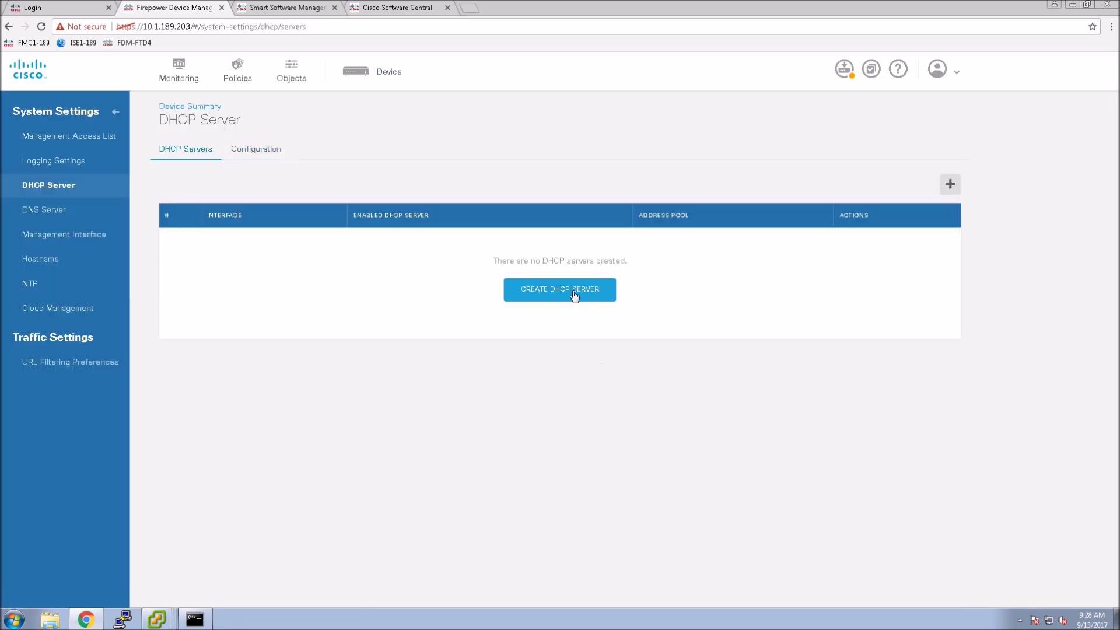
left_click(574, 296)
left_click(559, 197)
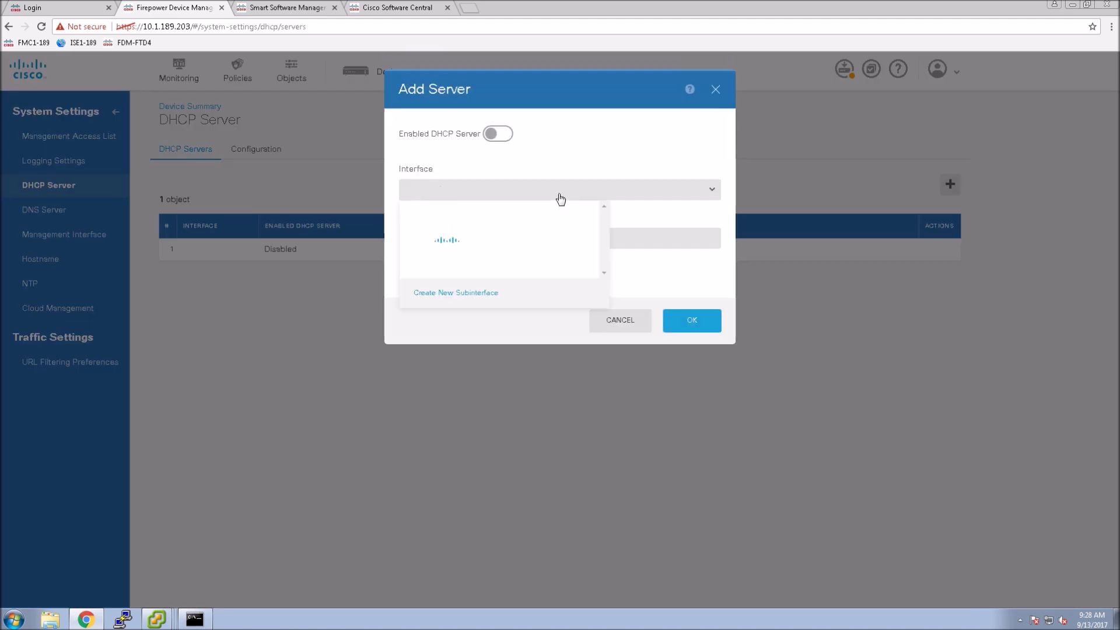
left_click(448, 216)
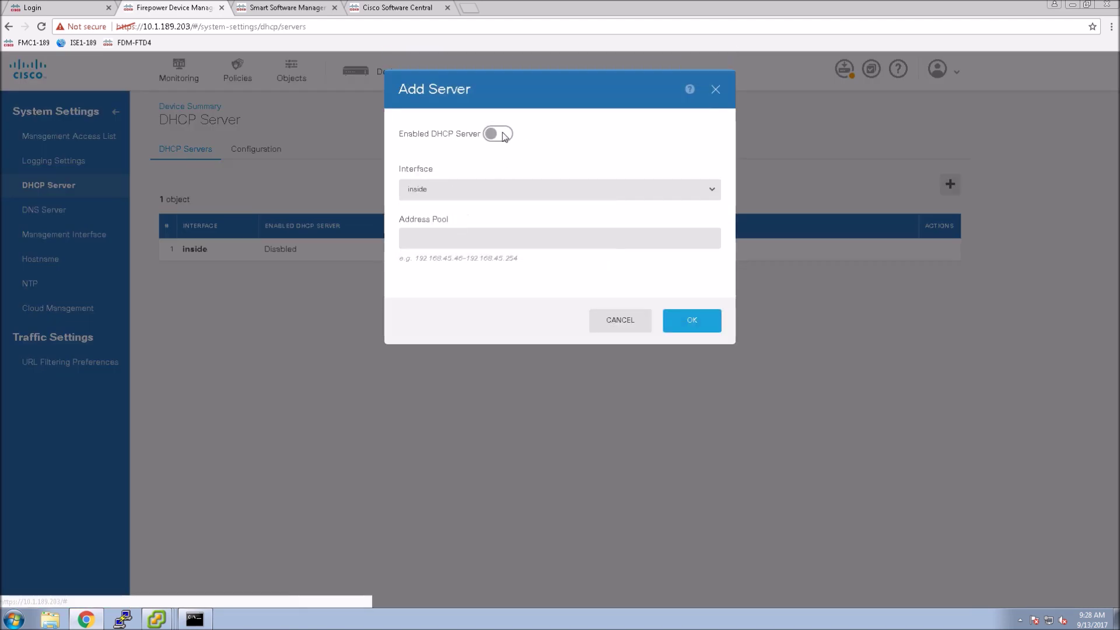
left_click(504, 135)
left_click(428, 236)
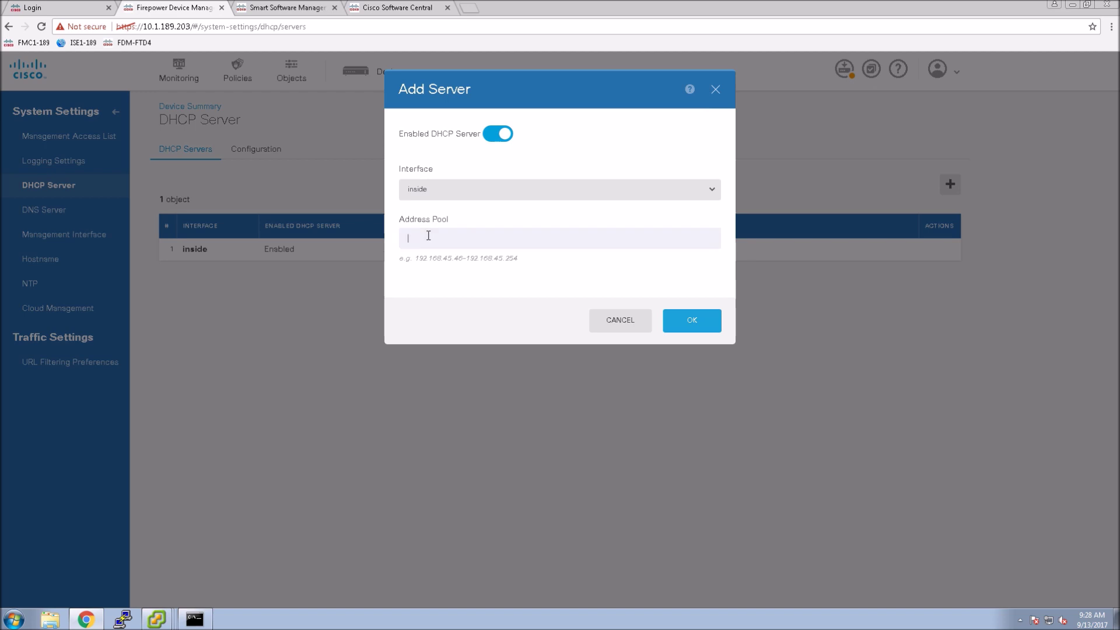
type("10.1.1")
type("86.50-10.1.186.60")
left_click(701, 328)
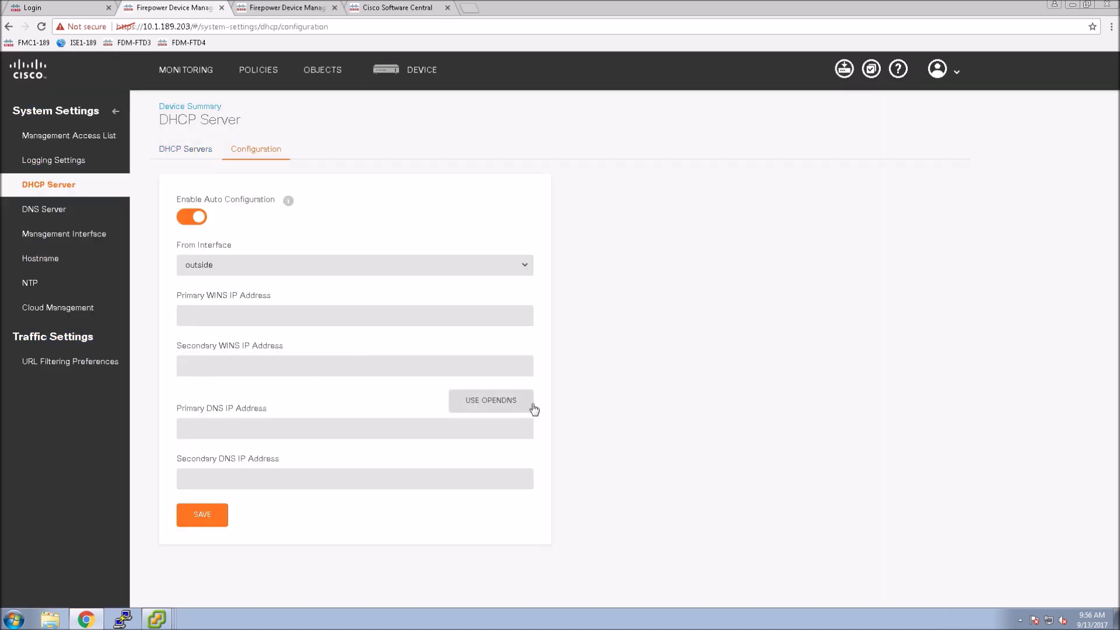
- Fill the DHCP DNS servers with OpenDNS and save the configuration
left_click(493, 402)
left_click(202, 515)
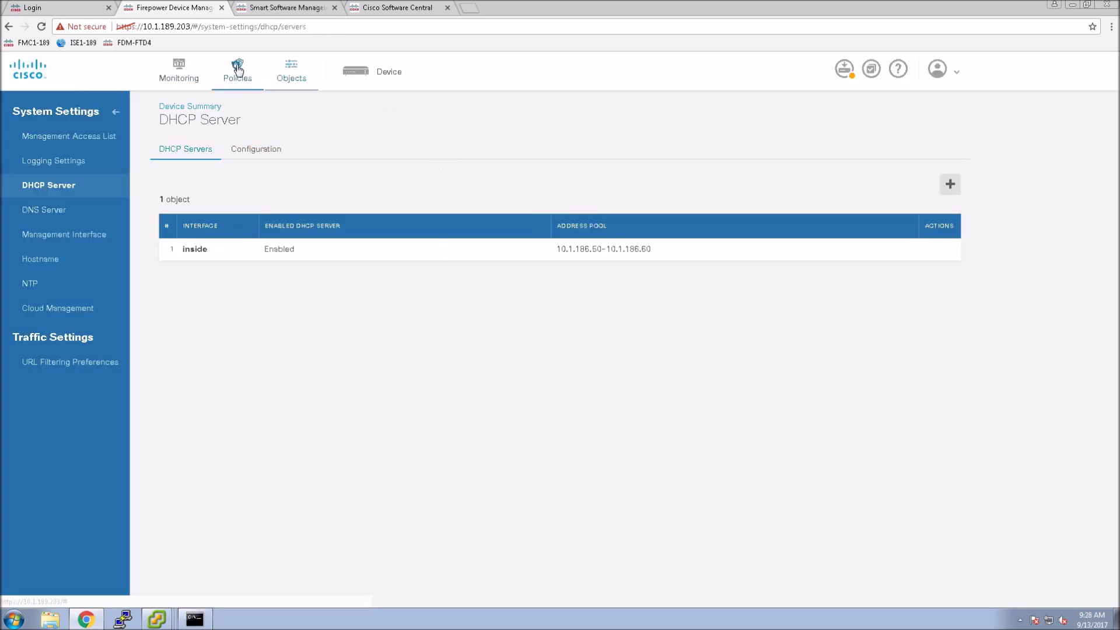
left_click(237, 69)
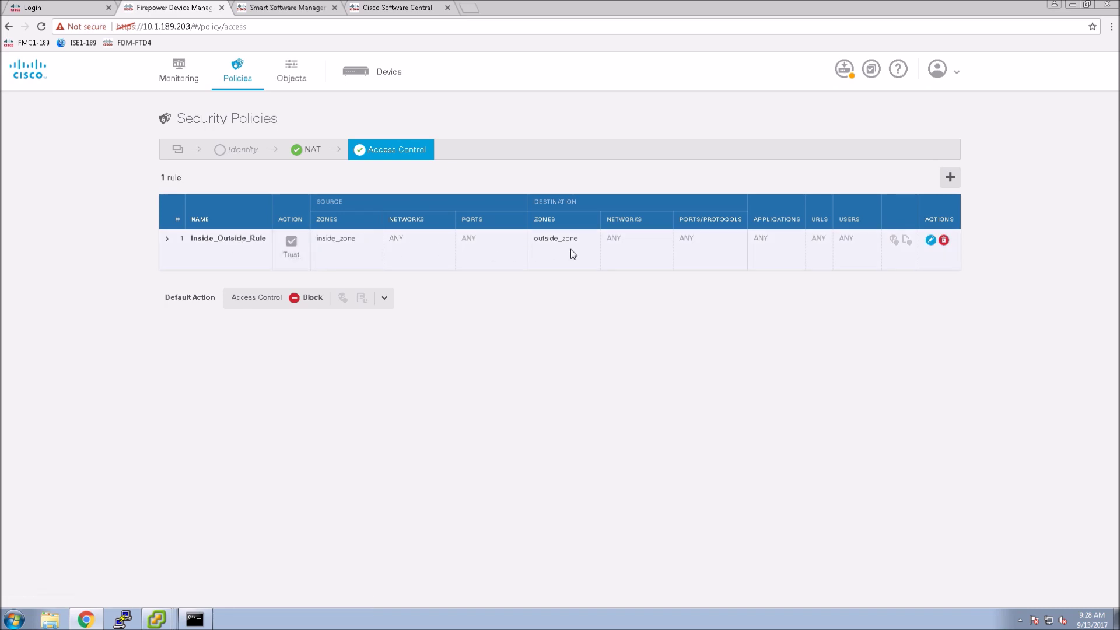
- Review the NAT rules, including the dynamic InsideOutsideNatRule
left_click(306, 150)
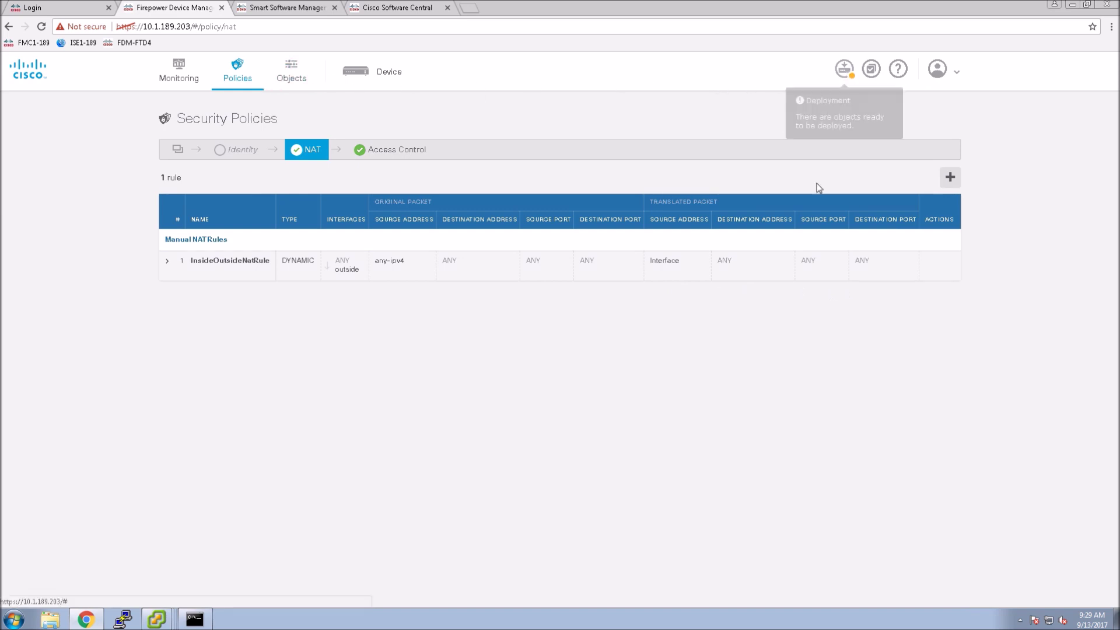
left_click(844, 70)
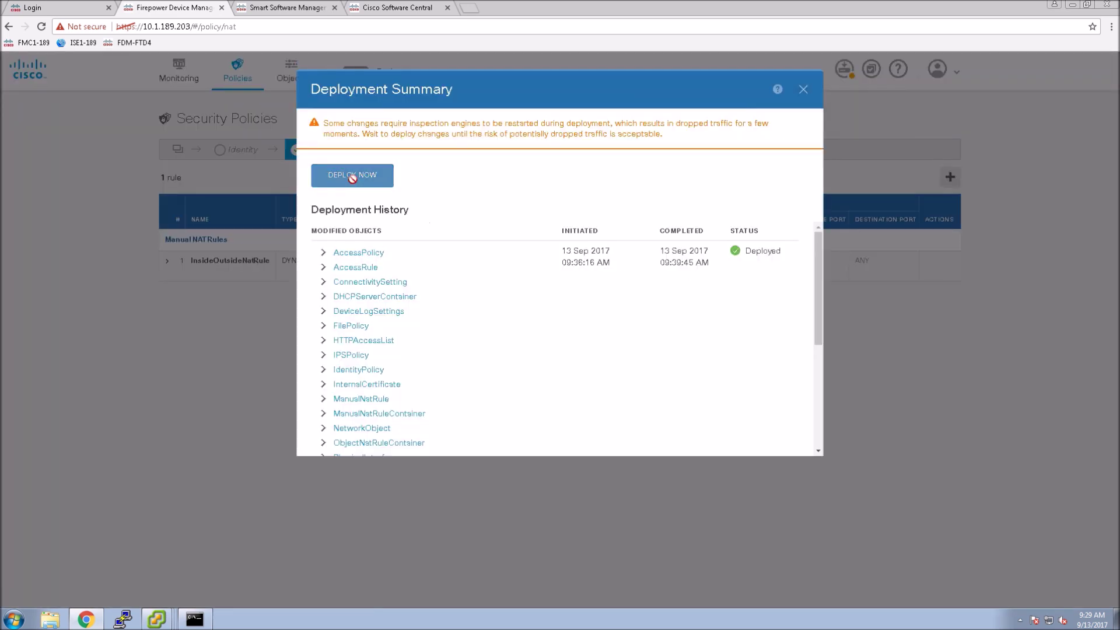
- Deploy the pending changes now and return to the Device Summary
left_click(352, 177)
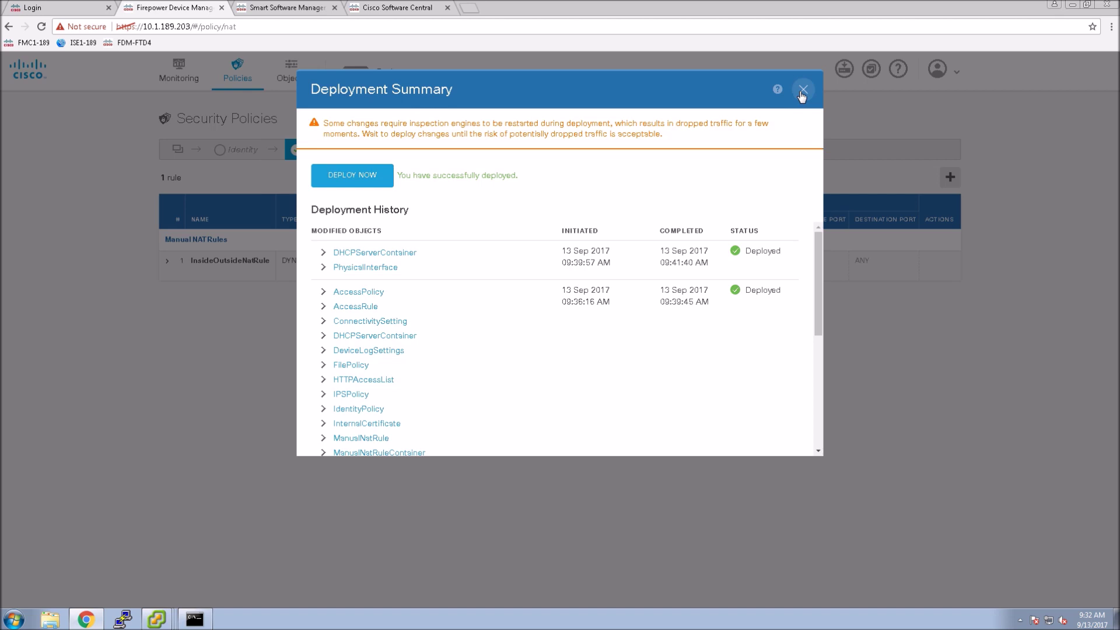
left_click(802, 90)
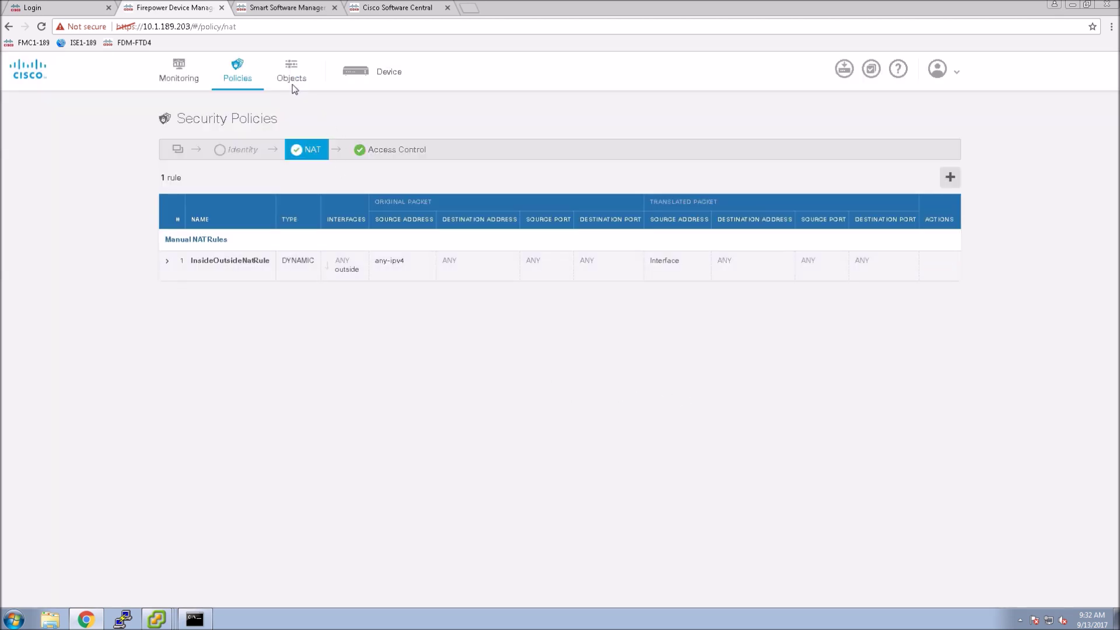
left_click(373, 71)
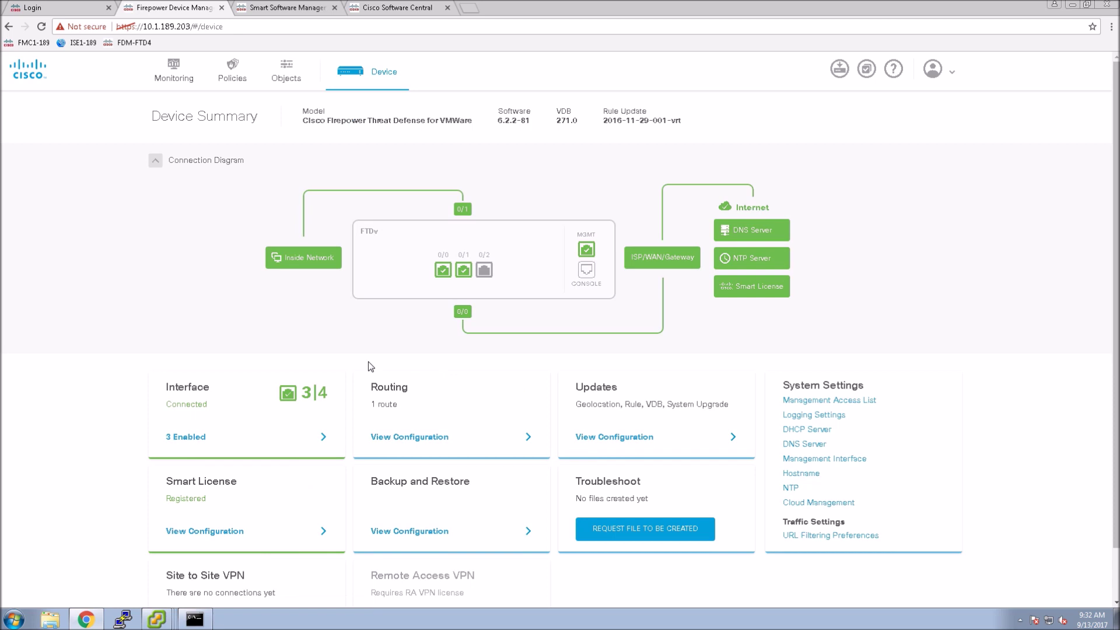
left_click(955, 74)
- Switch the user profile colour theme to Tangelo and save it
left_click(924, 94)
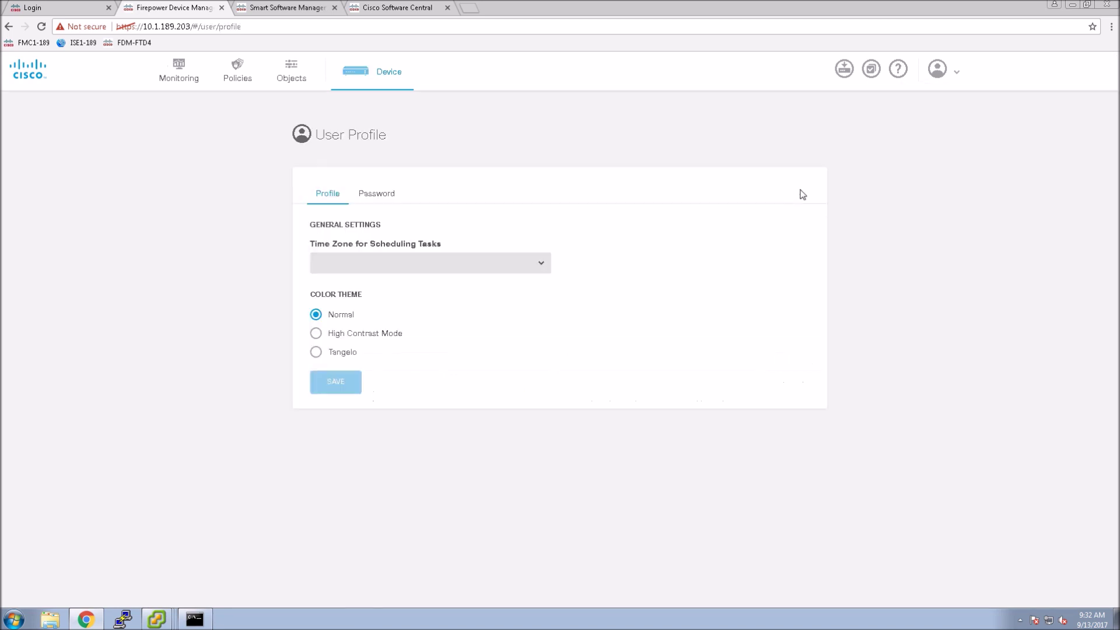
left_click(315, 334)
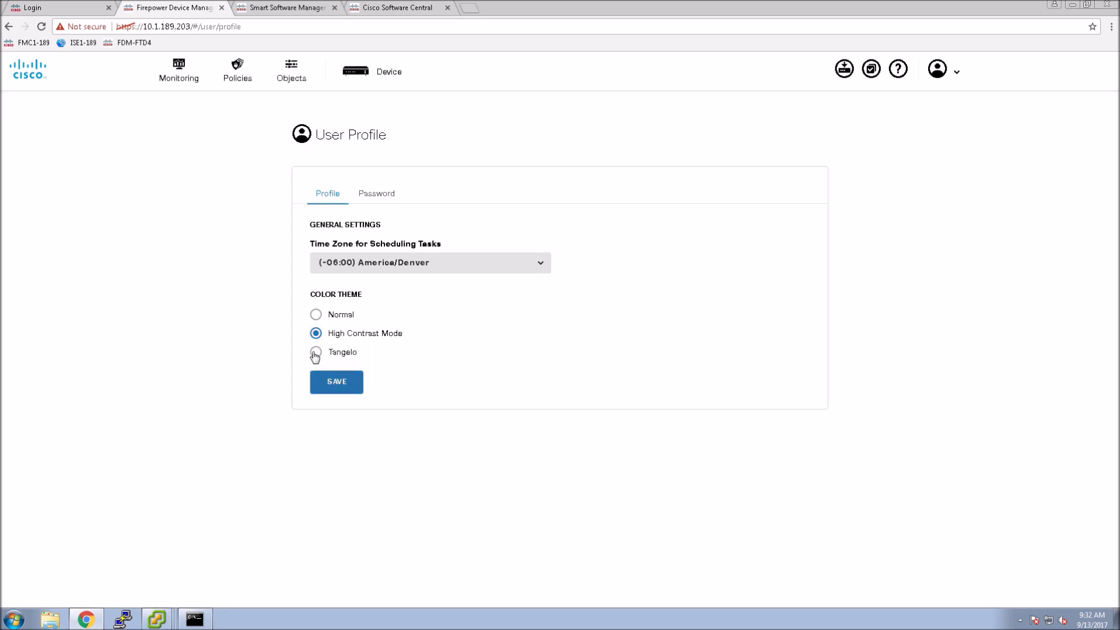
left_click(316, 354)
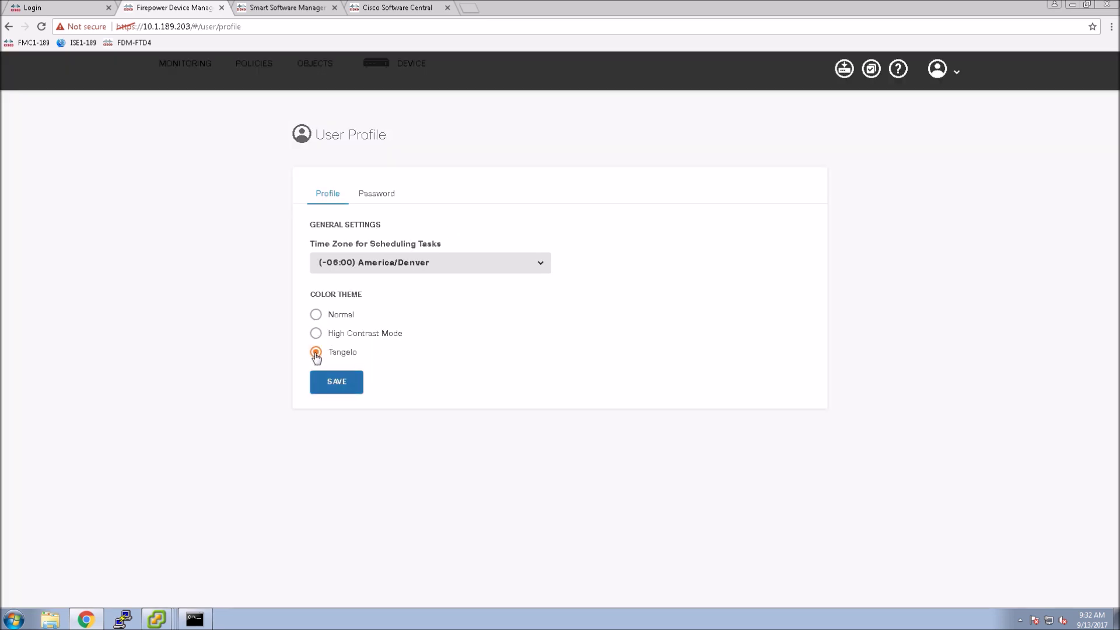
left_click(334, 389)
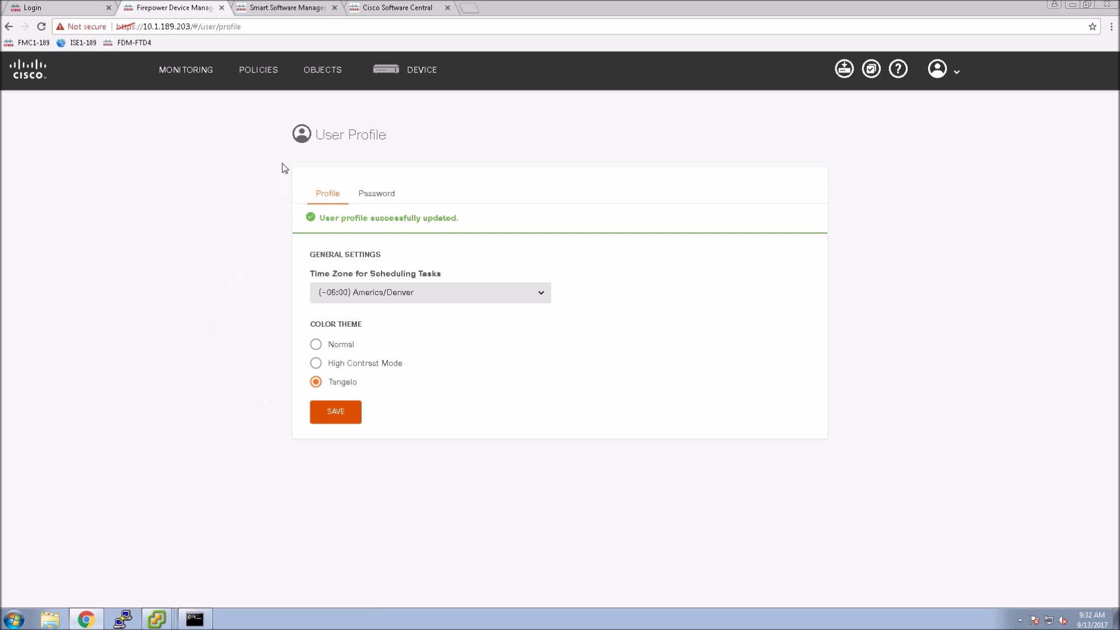
- Browse the Device, Objects, Policies and Monitoring pages
left_click(432, 75)
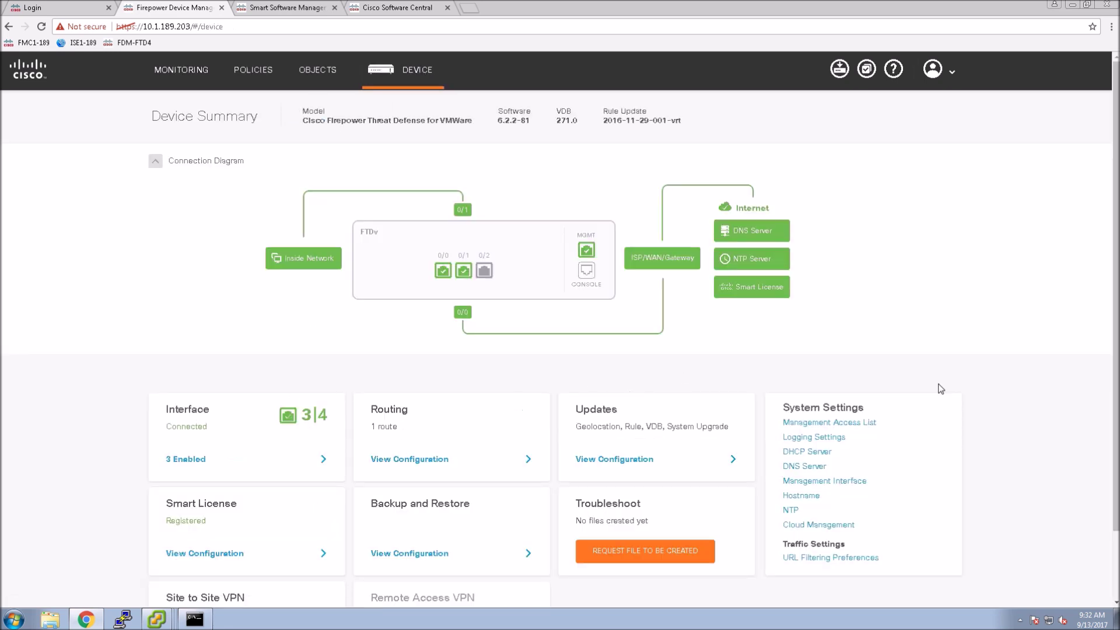
left_click(313, 74)
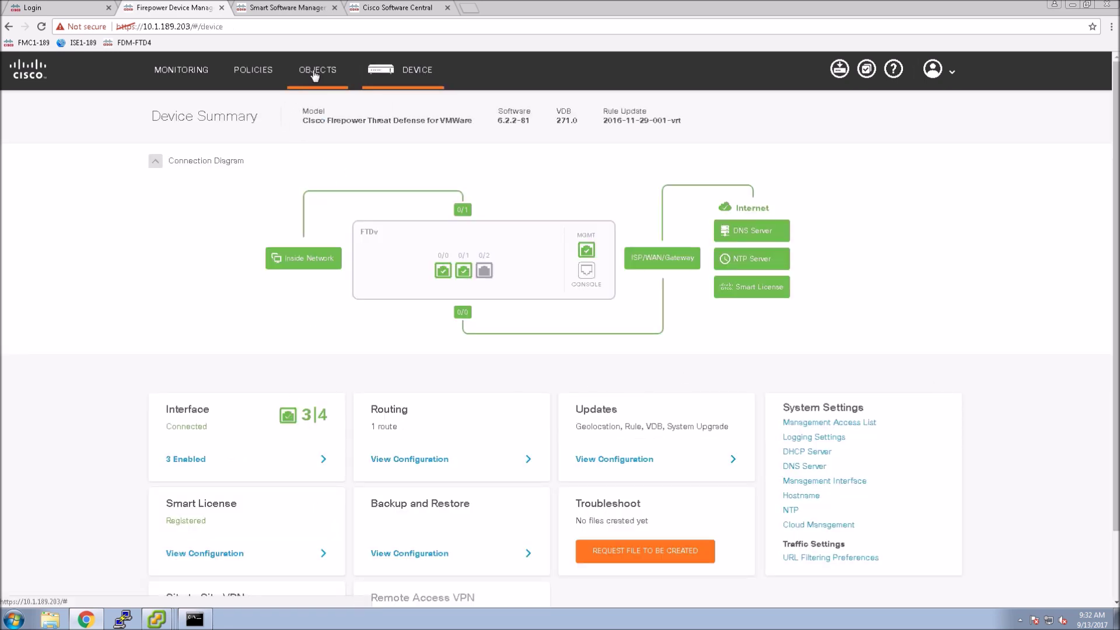
left_click(253, 72)
left_click(178, 71)
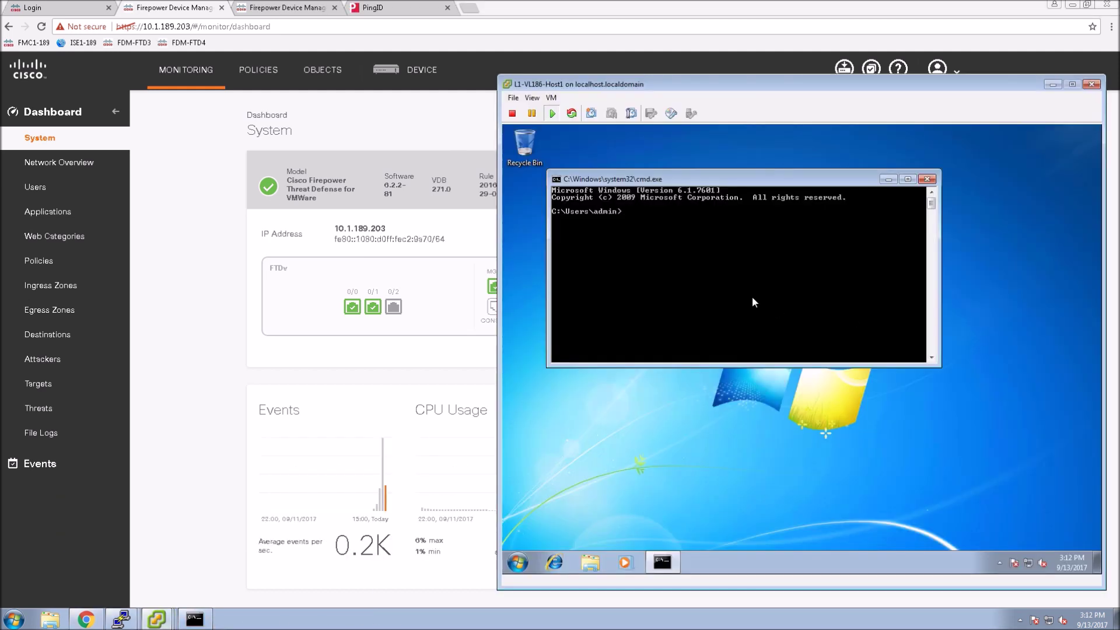
left_click(753, 299)
- Ping 10.1.253.1 from the VM's command prompt and load cnn.com in Internet Explorer
type("ping 10.1.253.1")
key("Return")
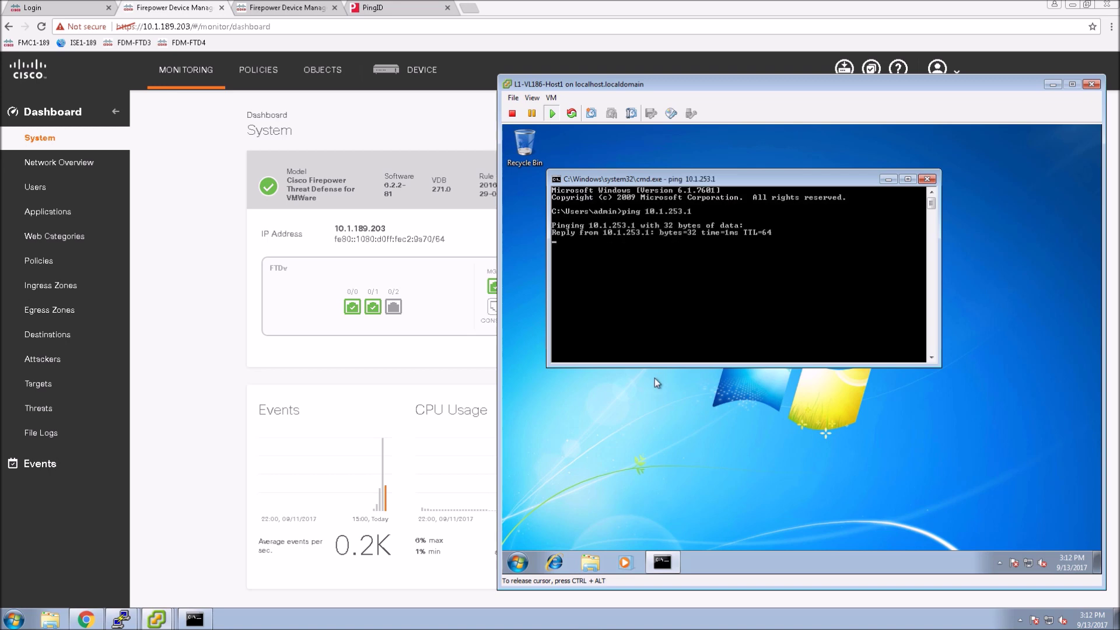
left_click(552, 562)
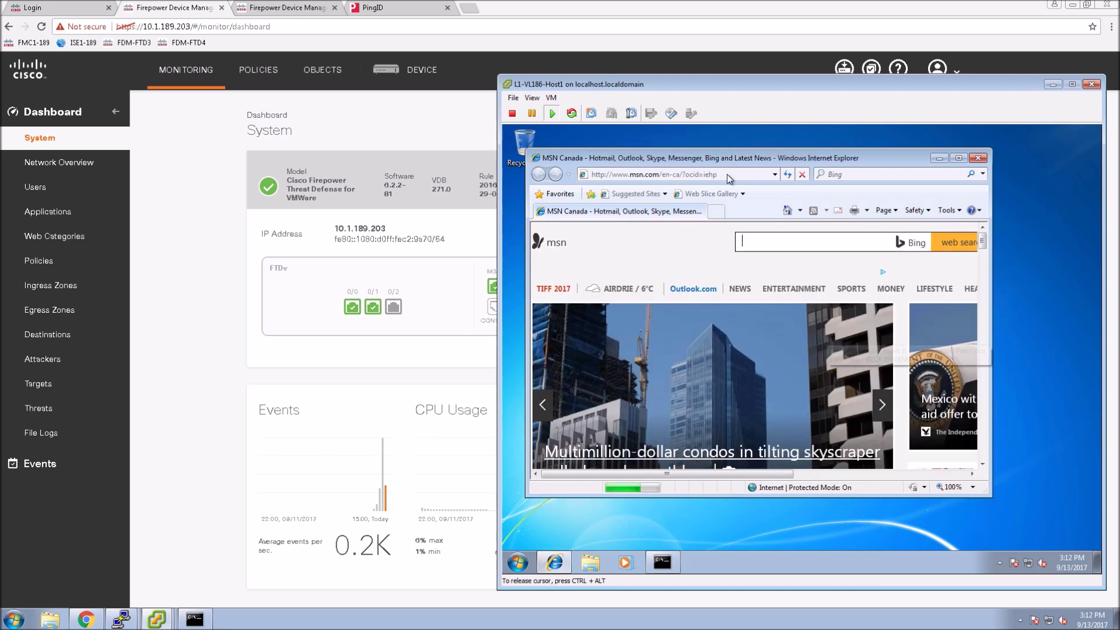
left_click(727, 174)
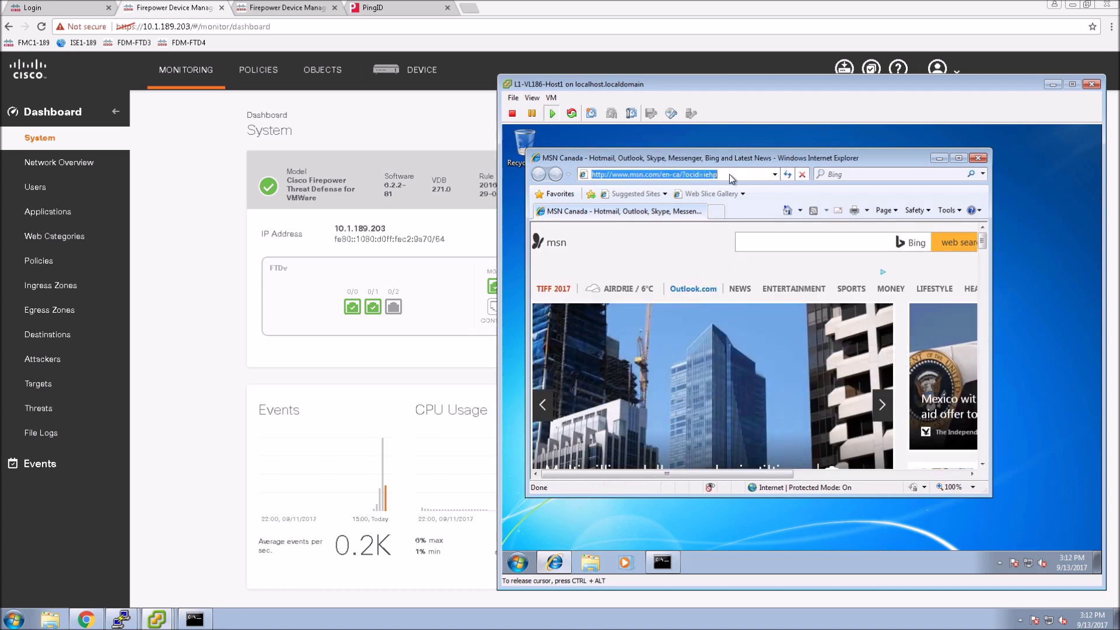
type("cnn.com/")
key("Return")
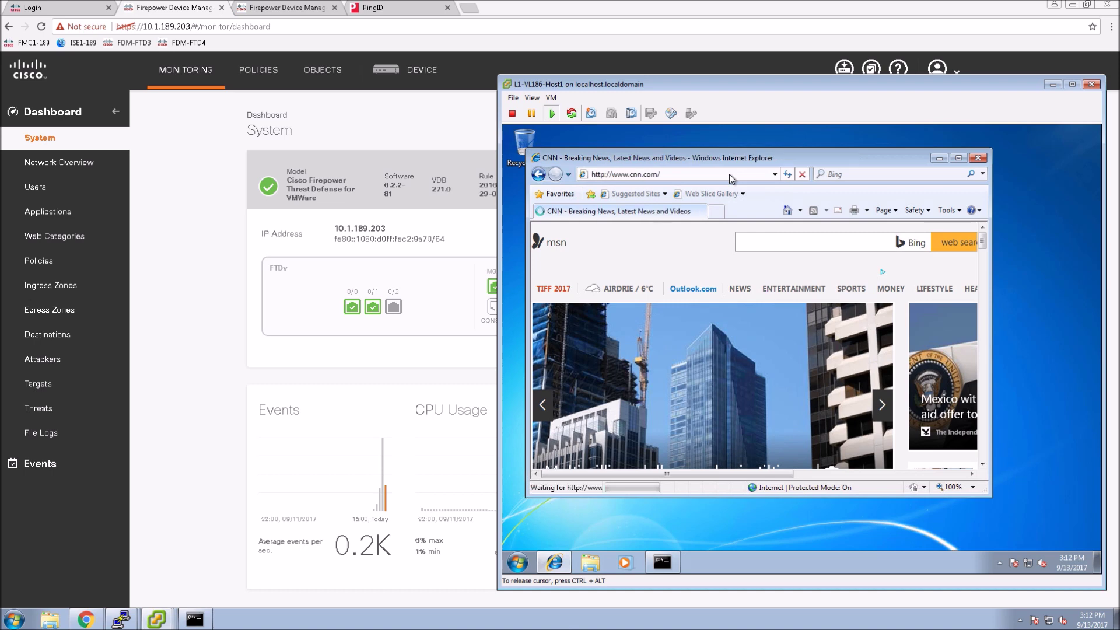